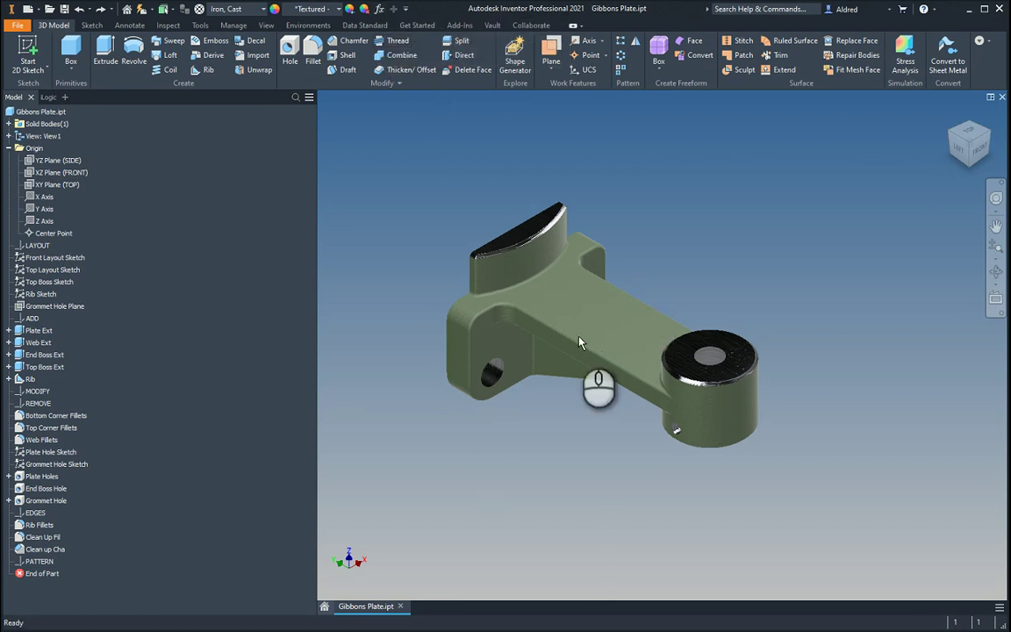
Start a sketch on the web's top face and sketch a circle about 17 mm in diameter near the middle of the arm
left_click(566, 304)
left_click(666, 300)
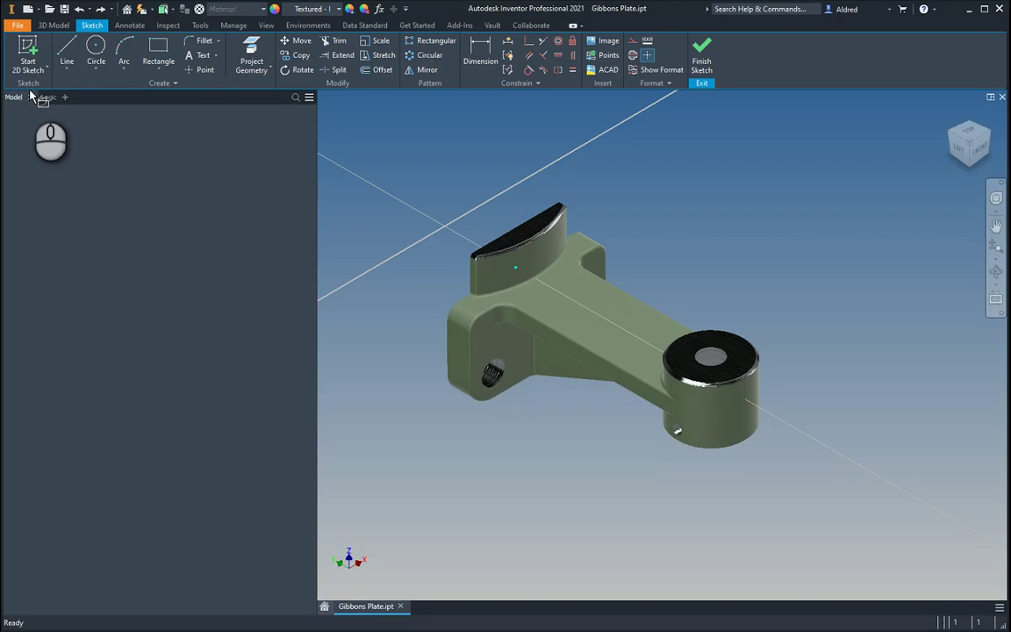
left_click(95, 49)
middle_click_drag(735, 354, 579, 338)
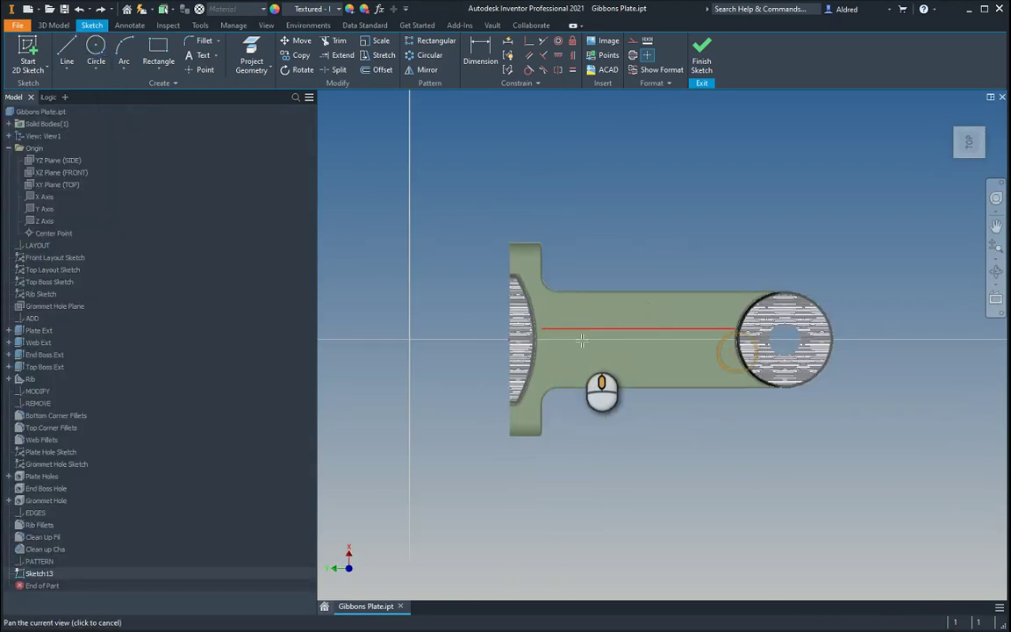
left_click(644, 343)
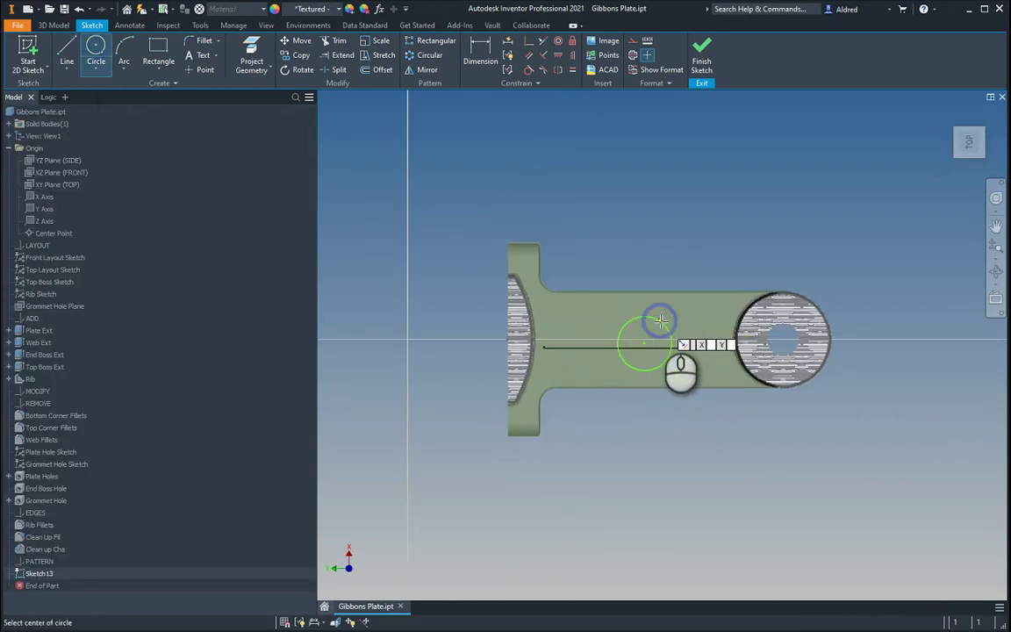
left_click(661, 319)
Dimension the circle's diameter
key("d")
scroll(679, 337, "up", 5)
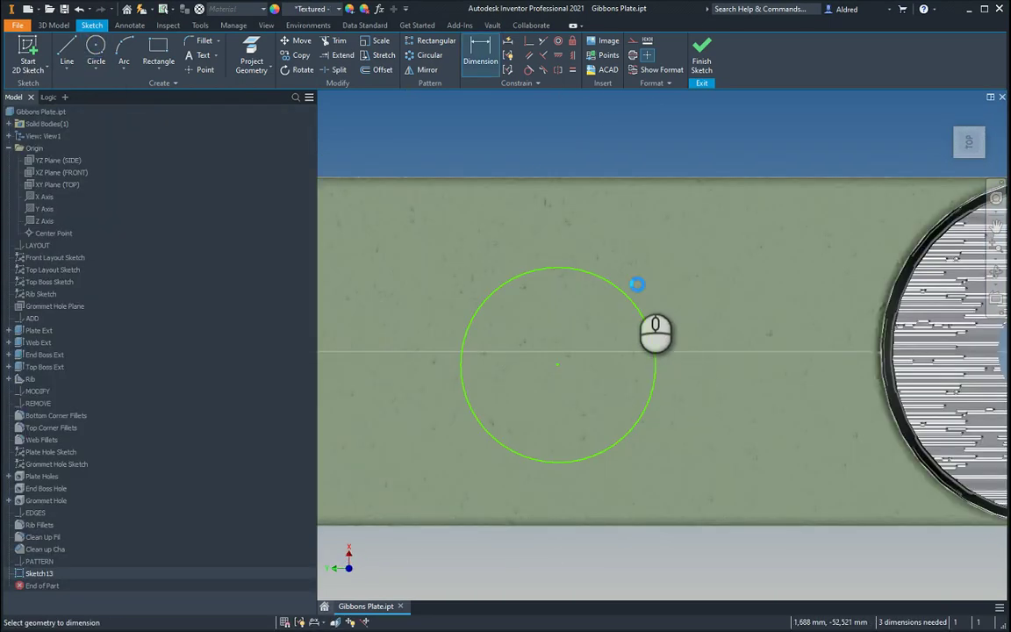
left_click(614, 290)
left_click(683, 260)
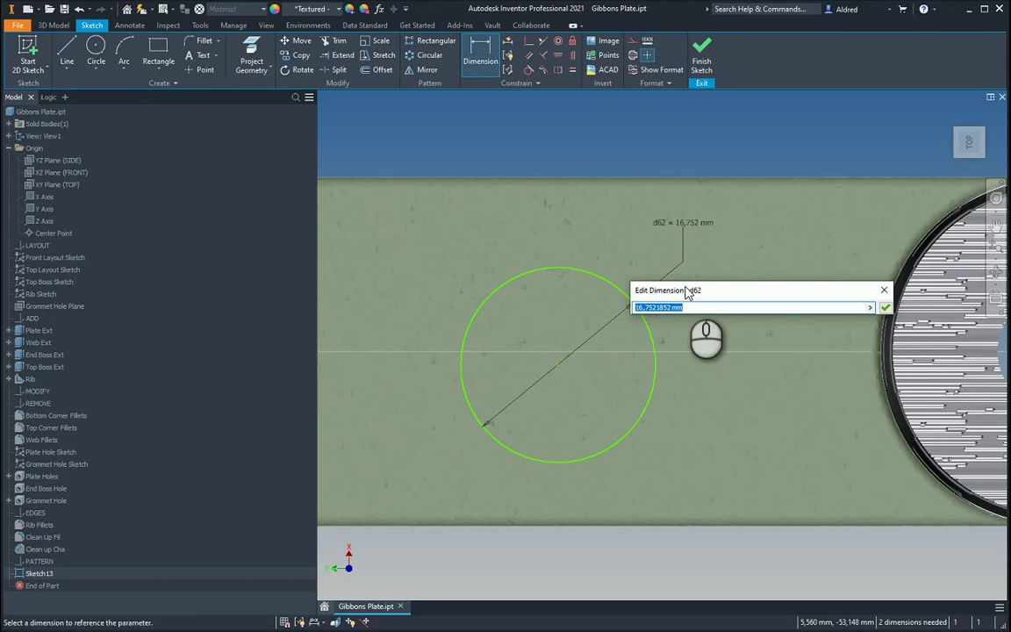
type("length")
key("BackSpace")
key("BackSpace")
key("BackSpace")
key("BackSpace")
key("BackSpace")
key("BackSpace")
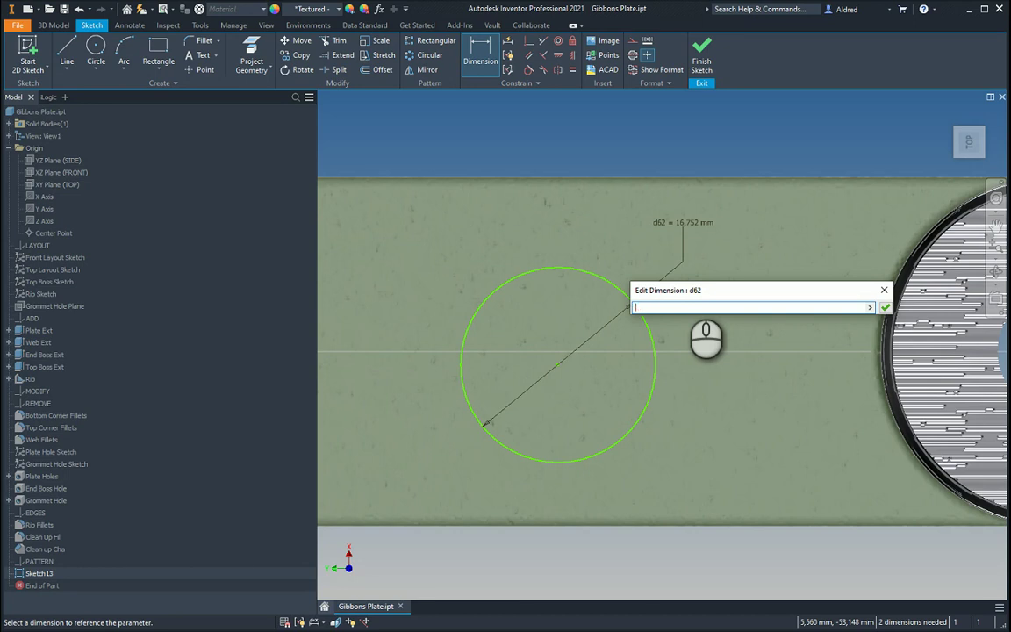
Set the circle's dimension with the expression diameter=20, naming the parameter as its value is entered
type("diameter=20")
key("Return")
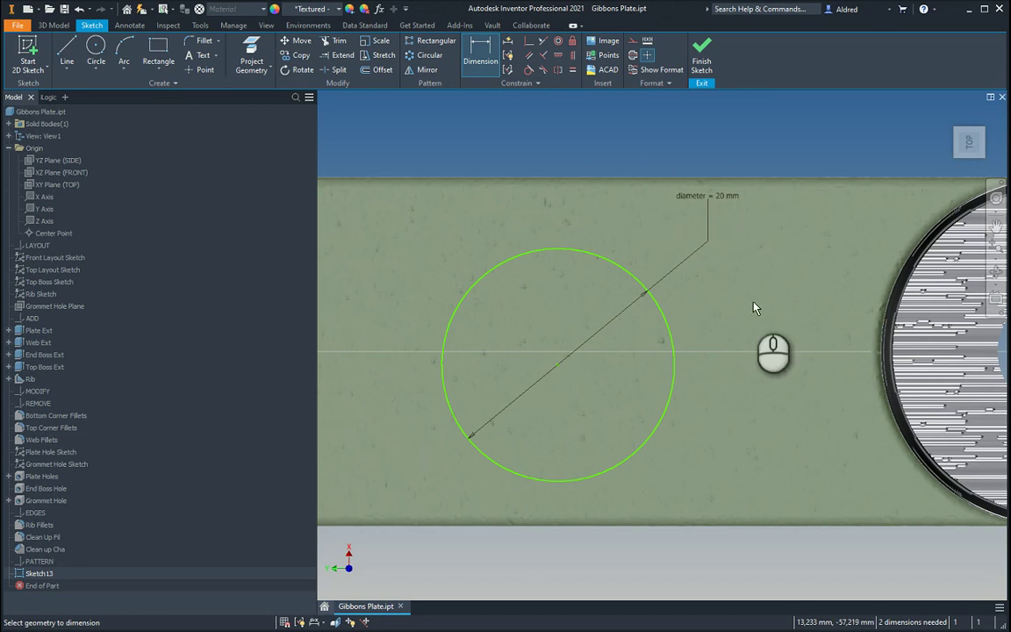
Delete the sketched circle together with its diameter dimension
scroll(683, 391, "down", 3)
middle_click_drag(652, 332, 652, 316)
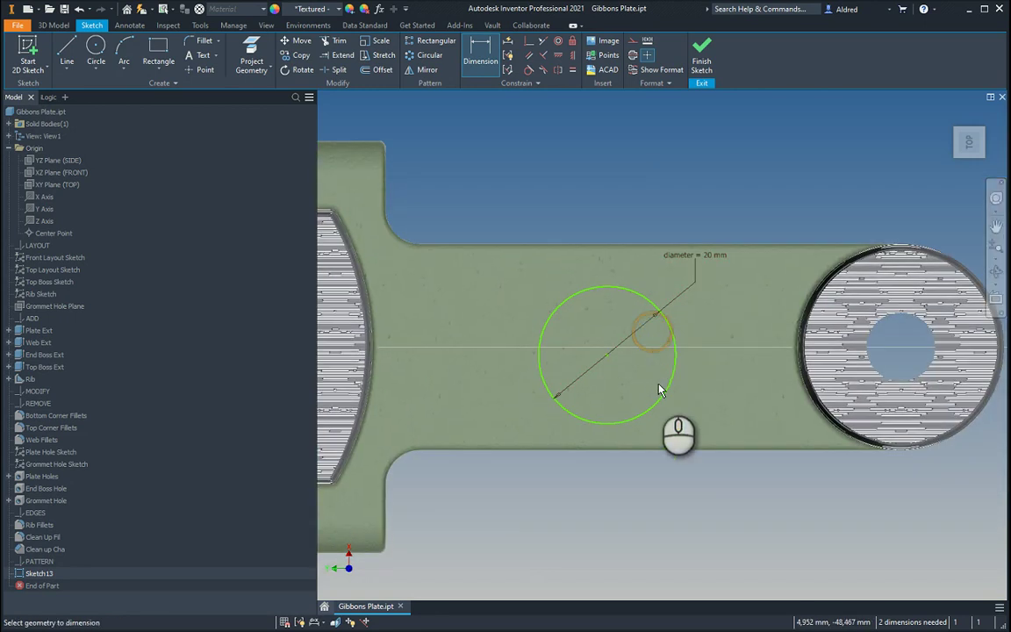
key("Escape")
left_click_drag(725, 405, 618, 208)
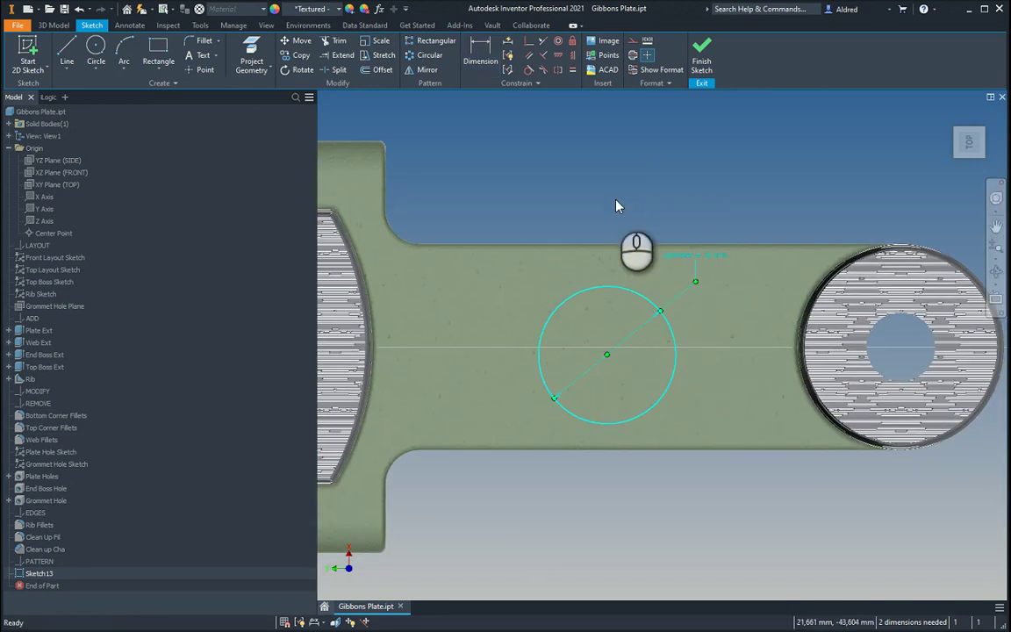
scroll(628, 372, "down", 4)
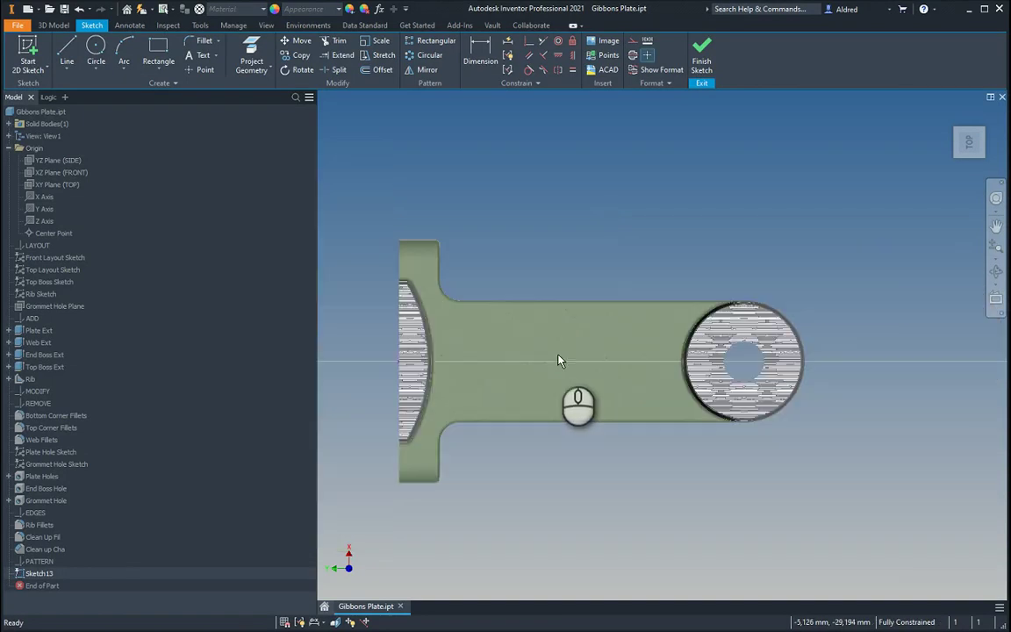
Finish the empty sketch and move the End of Part marker above it in the feature tree
mouse_move(560, 361)
middle_mouse_down("shift")
mouse_move(684, 339)
mouse_move(619, 266)
mouse_move(740, 145)
mouse_move(702, 86)
middle_mouse_up("shift")
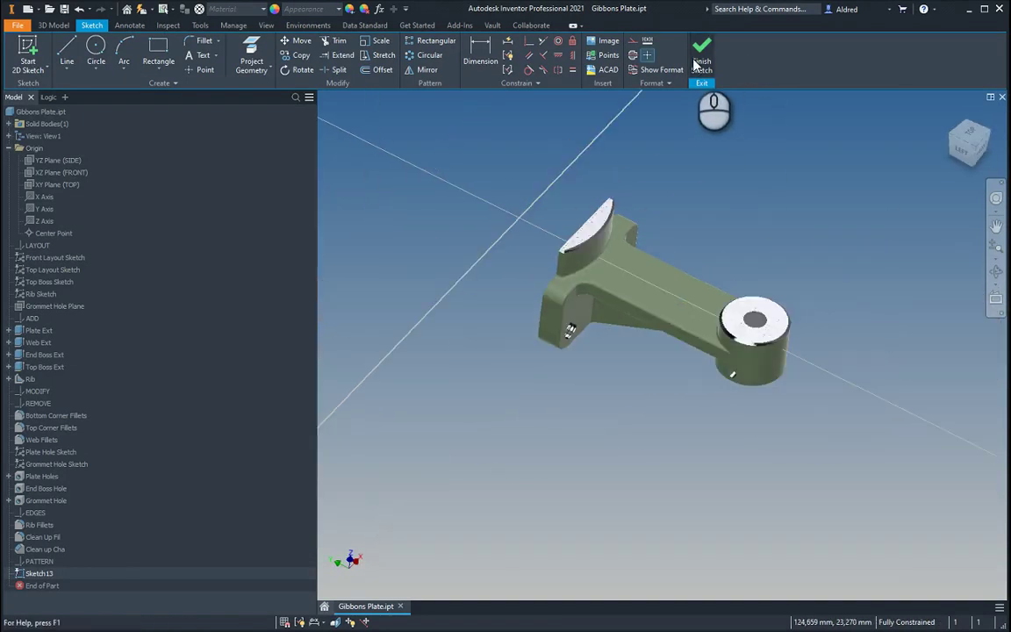
left_click(702, 51)
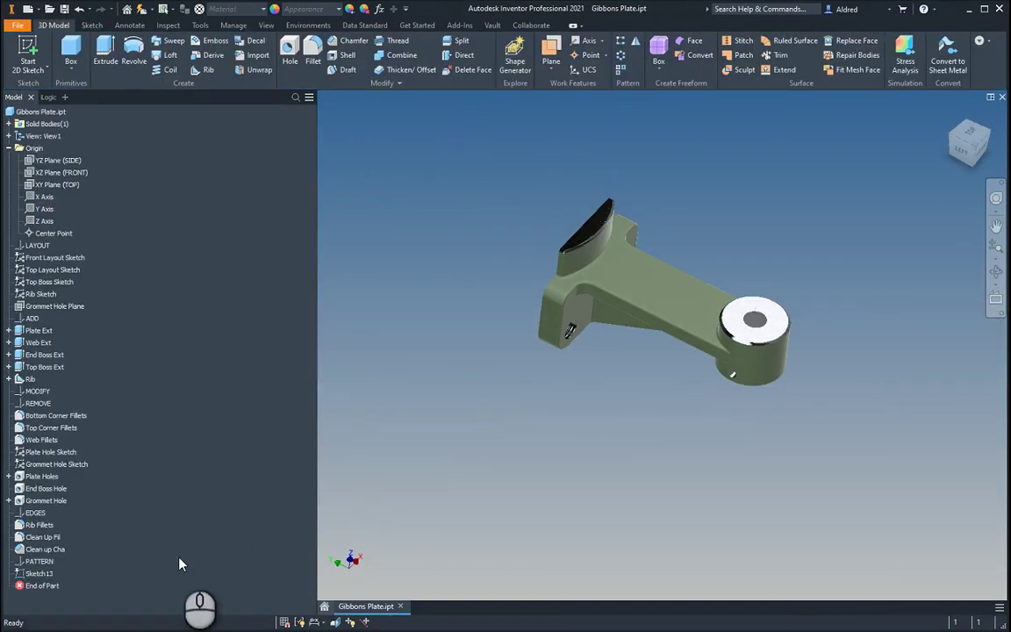
left_click_drag(37, 587, 79, 567)
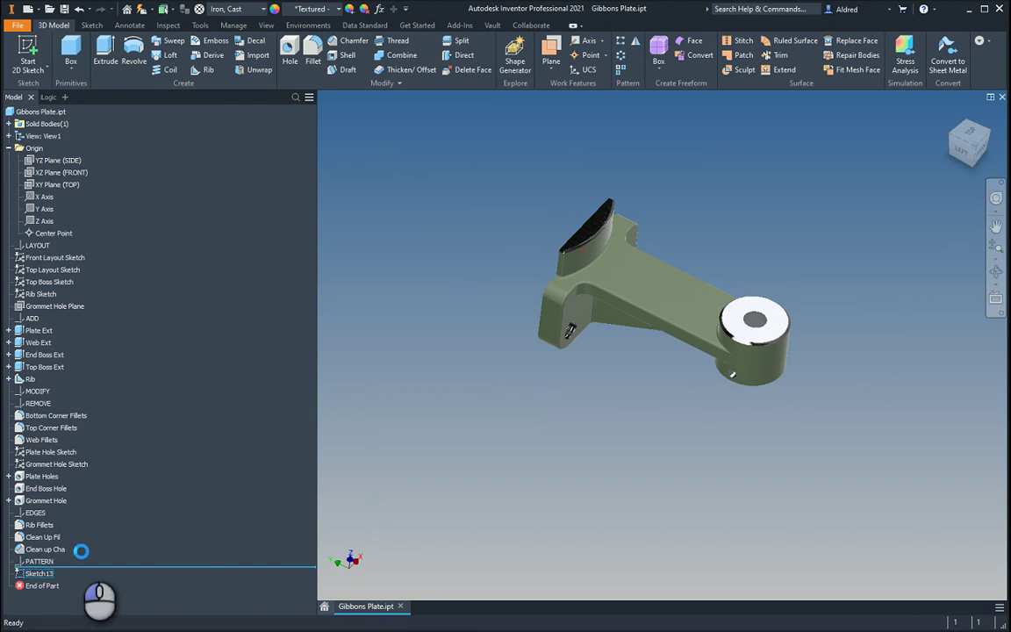
Open the part's parameters and set the OAheight user parameter to 70 mm
left_click(379, 10)
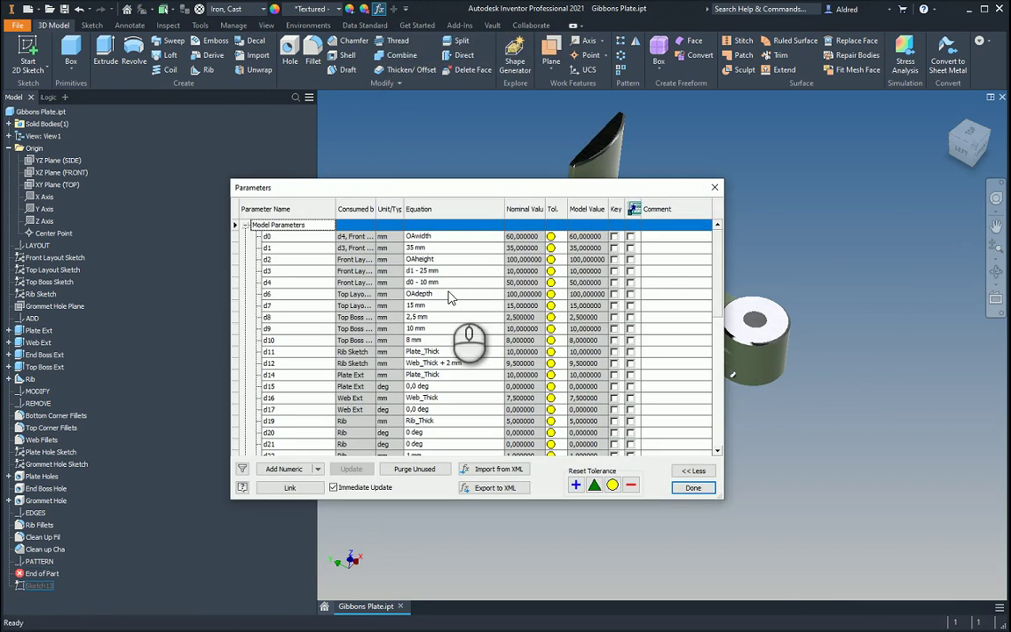
scroll(454, 349, "down", 5)
scroll(453, 348, "down", 3)
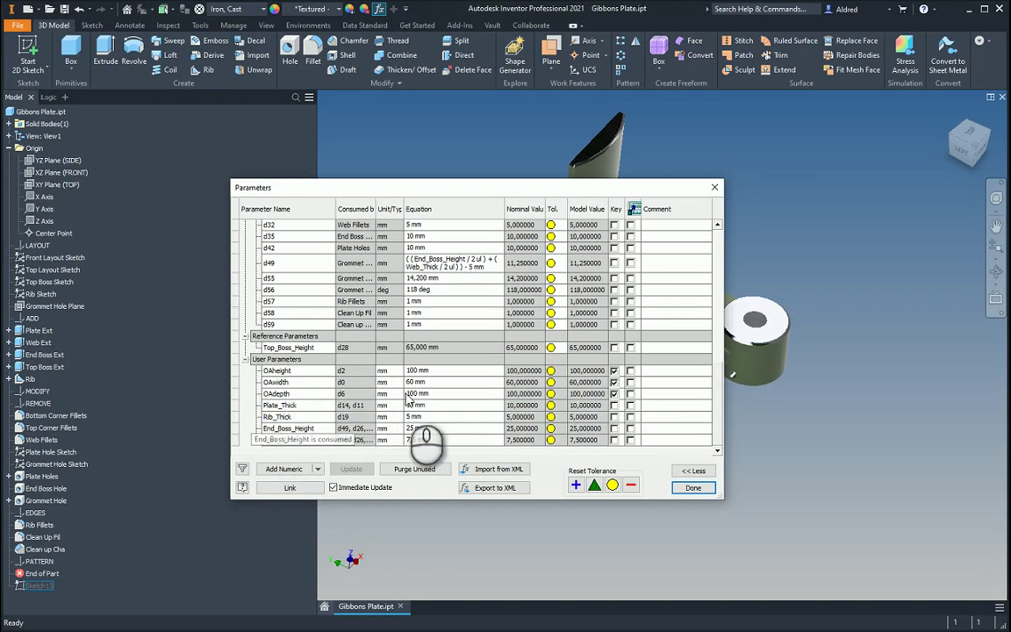
left_click(437, 371)
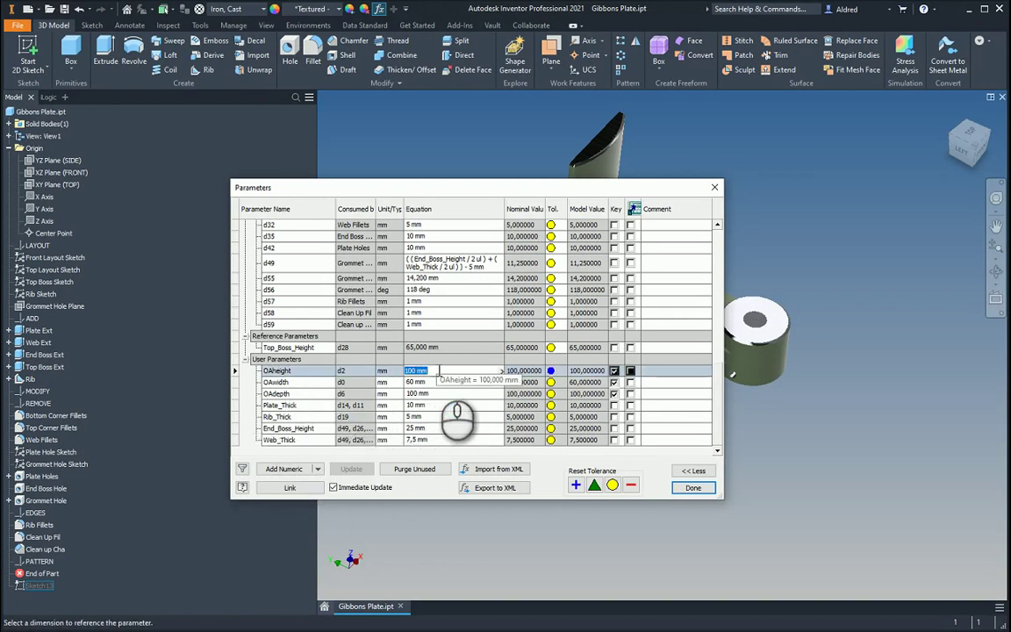
type("70")
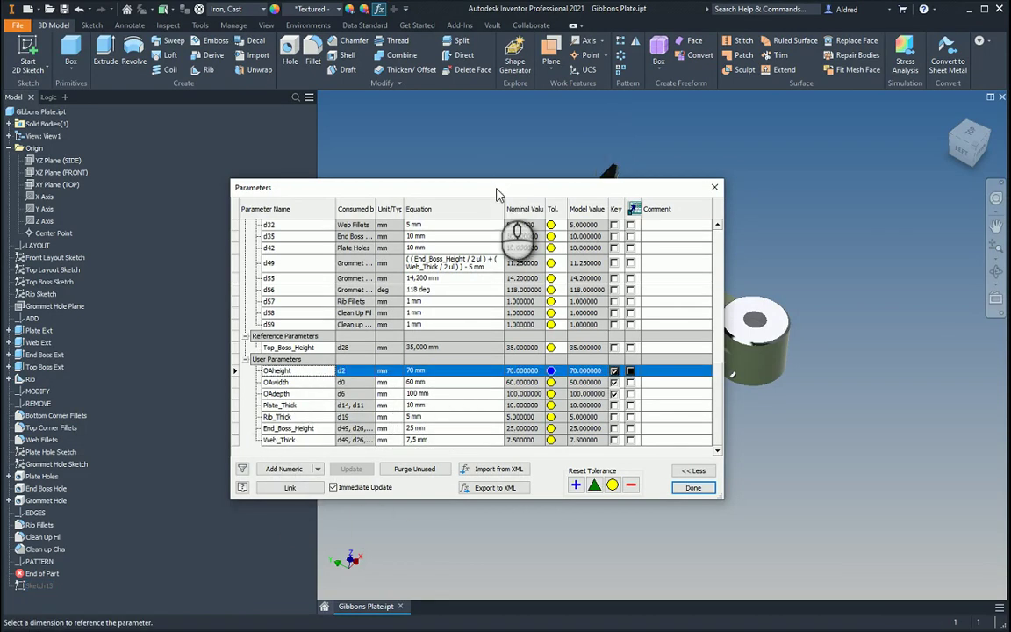
Set the OAheight user parameter to 50 mm, keeping the parameter table clear of the model
left_click_drag(494, 187, 604, 156)
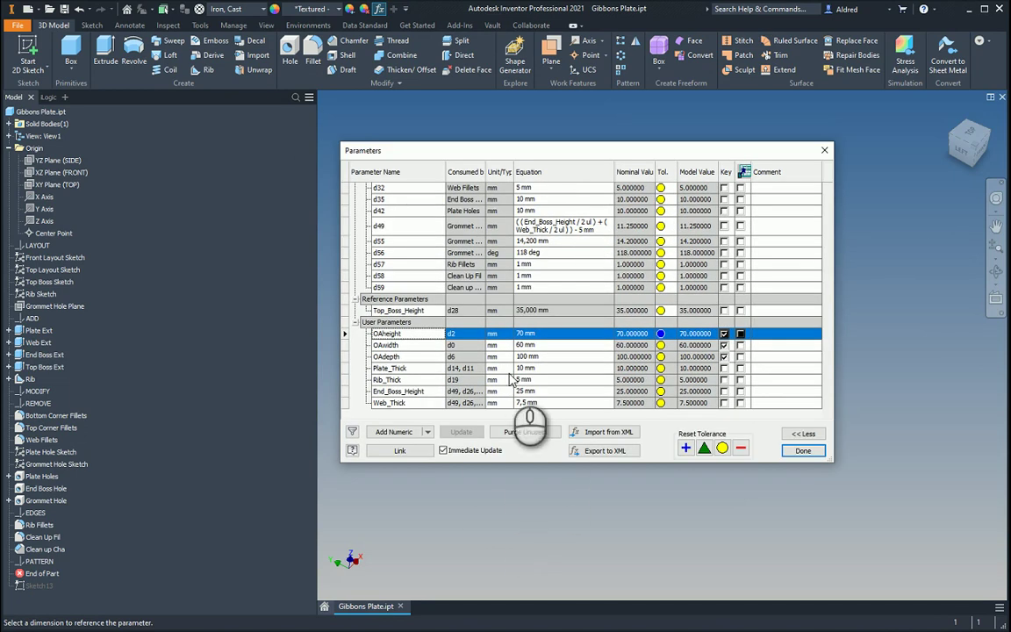
scroll(413, 299, "up", 10)
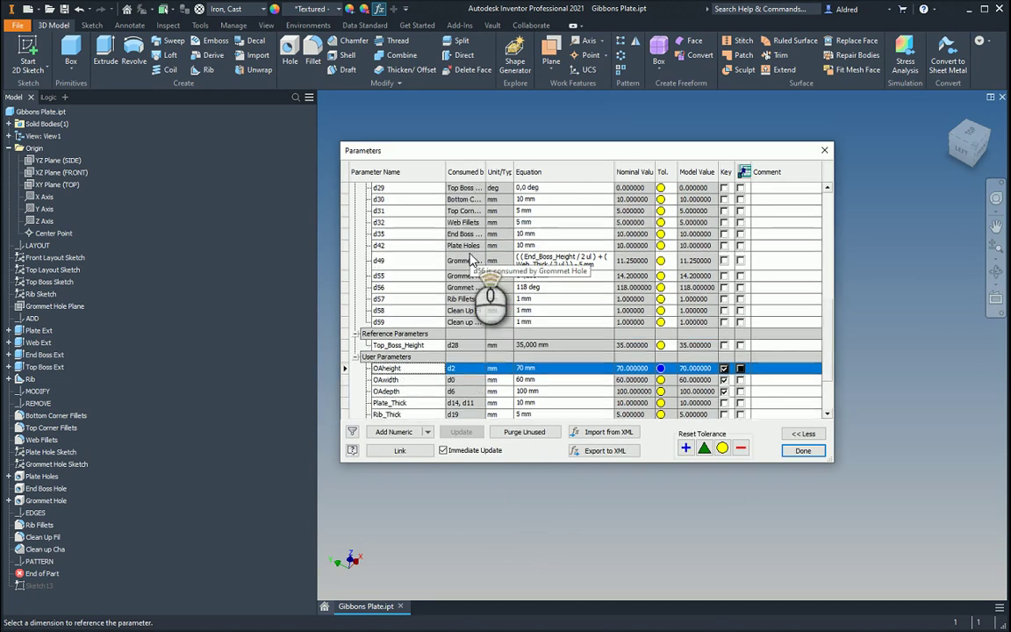
scroll(400, 270, "up", 2)
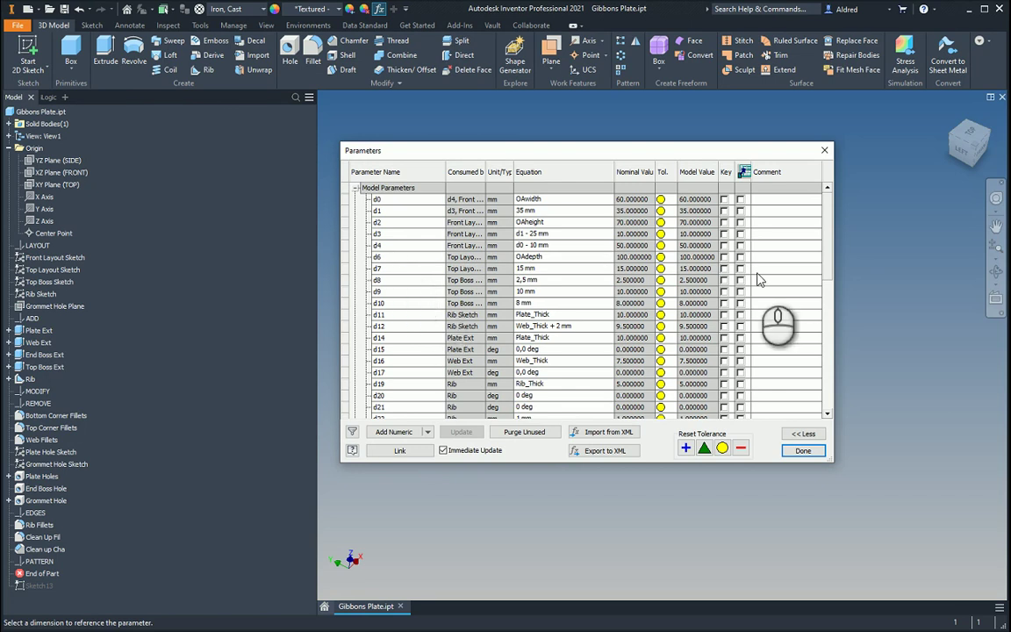
scroll(500, 329, "down", 6)
scroll(505, 351, "down", 5)
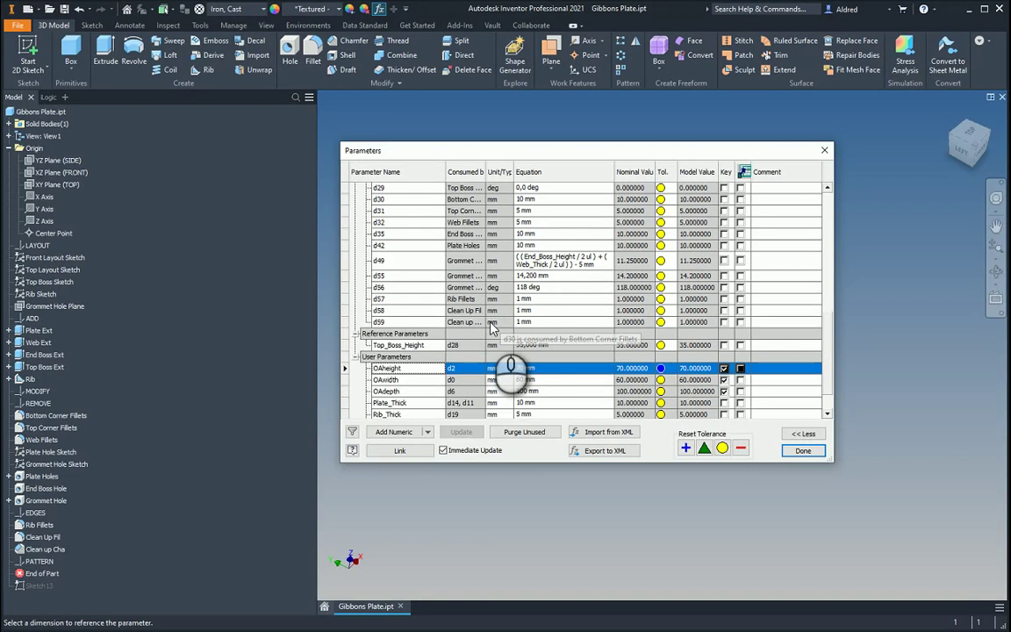
left_click_drag(533, 151, 168, 155)
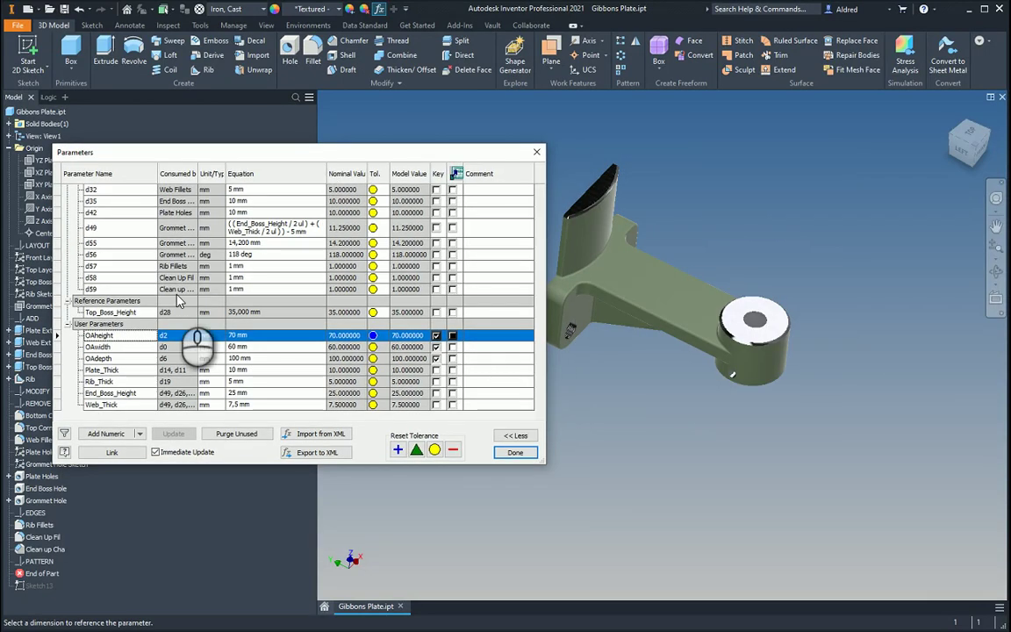
left_click(255, 336)
left_click(255, 336)
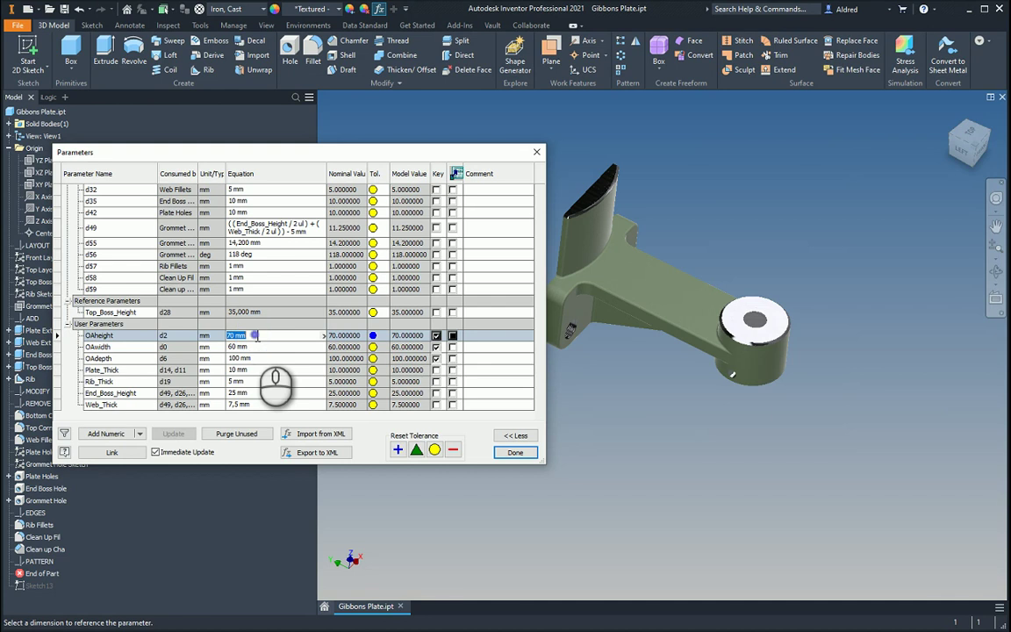
type("50")
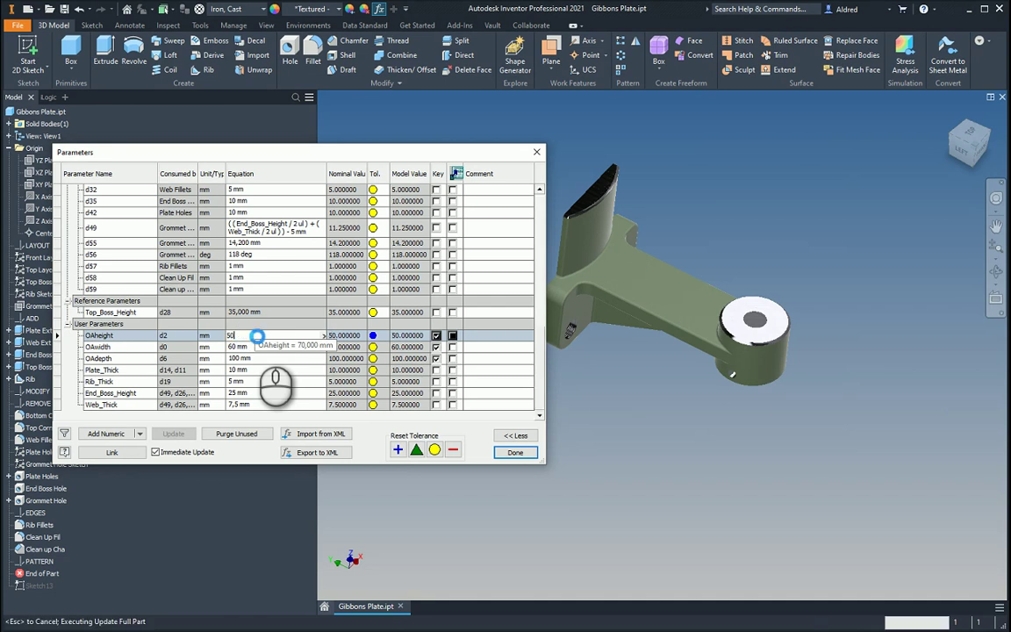
key("Return")
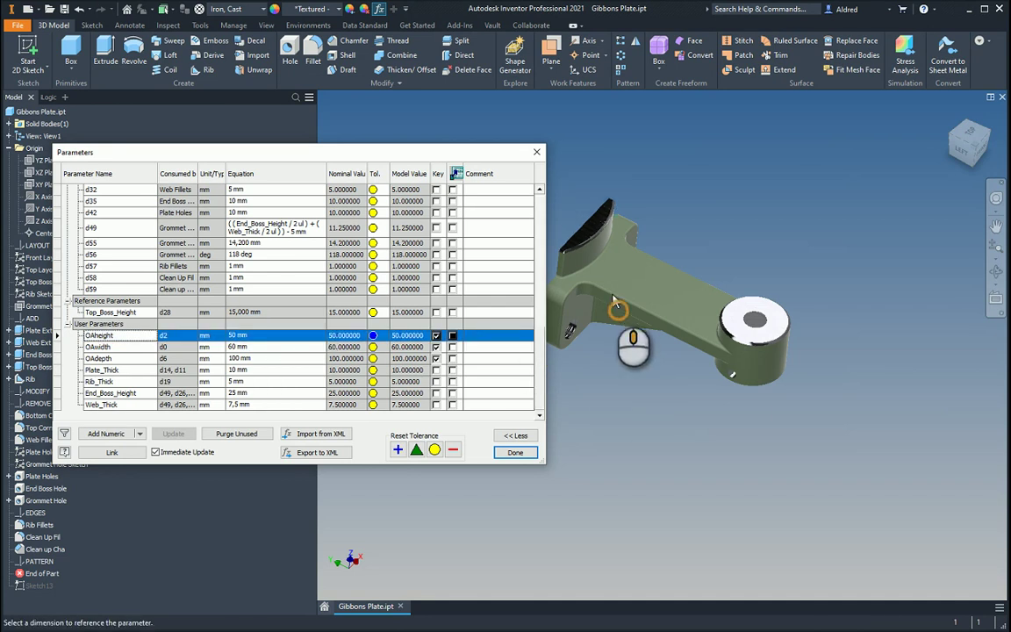
Set the OAwidth user parameter to 75 mm
scroll(562, 301, "up", 5)
scroll(566, 303, "down", 5)
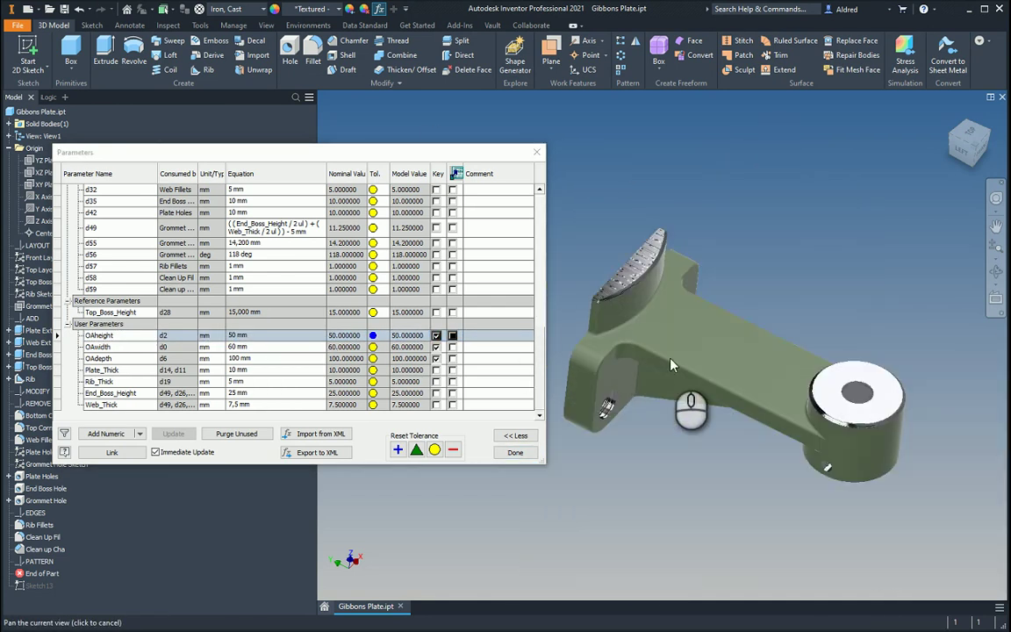
left_click(253, 348)
type("75")
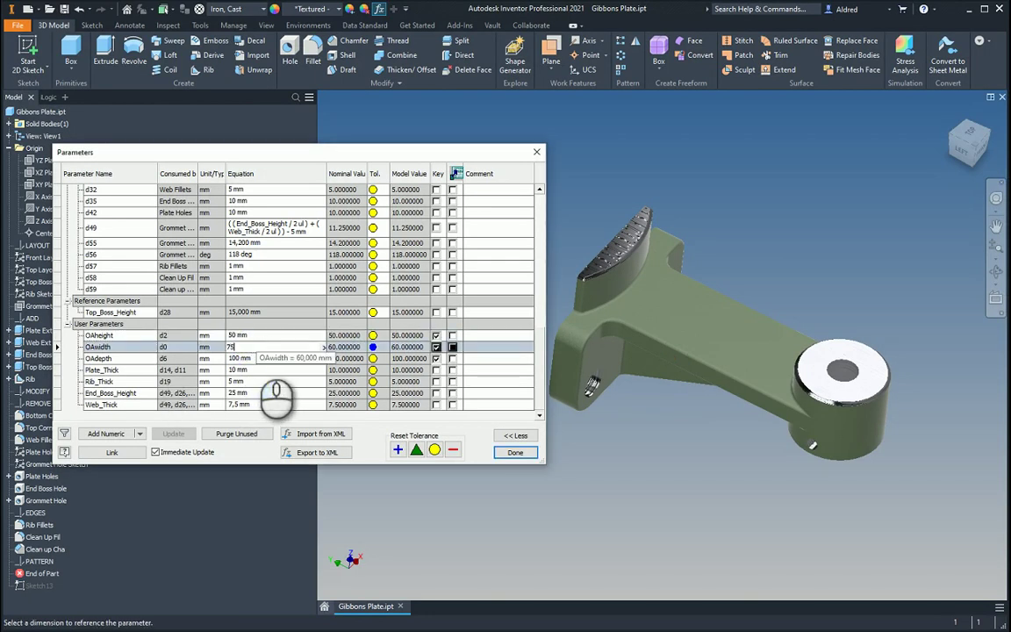
key("Return")
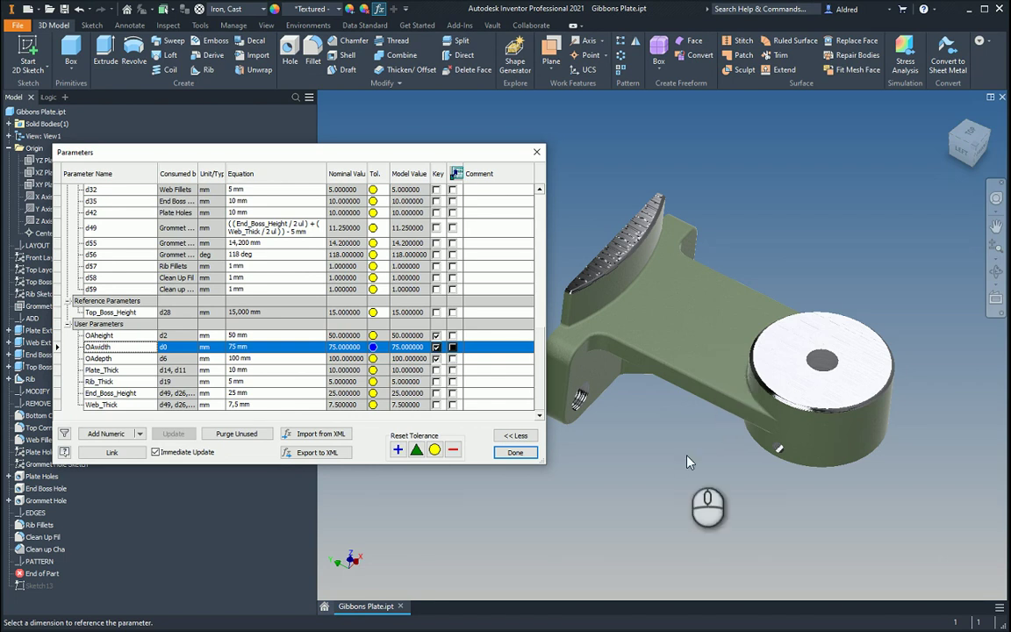
Set the OAdepth user parameter to 90 mm and close the parameter table
left_click_drag(298, 146, 428, 146)
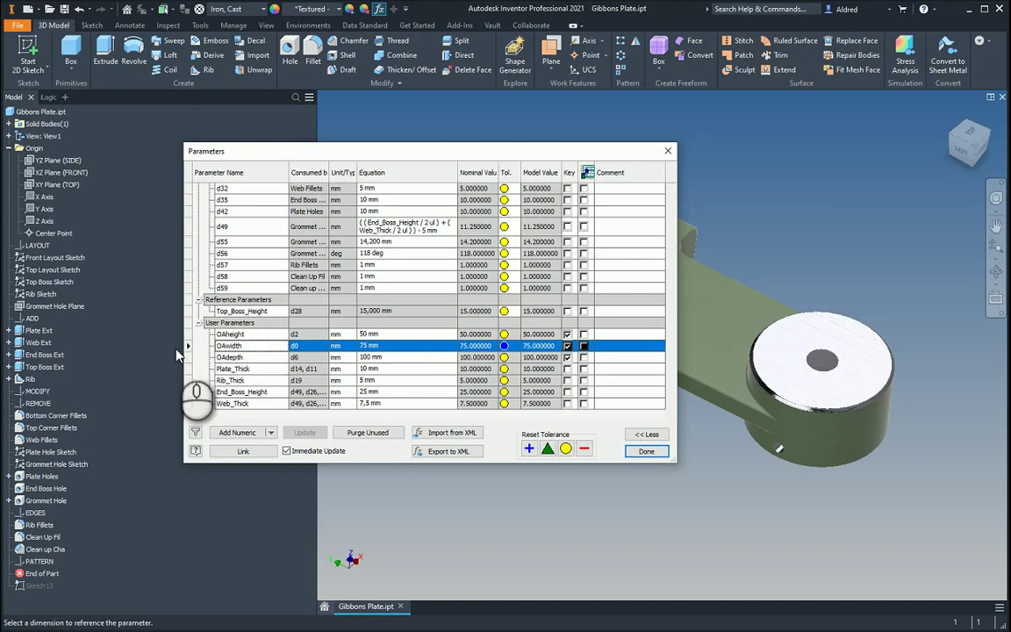
left_click(399, 357)
type("90")
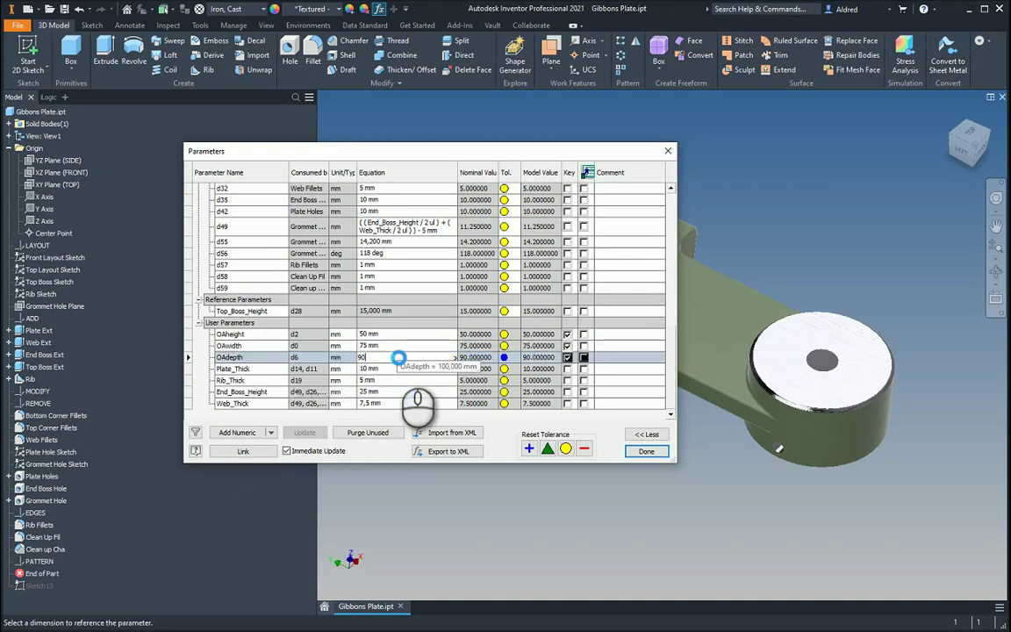
key("Return")
left_click_drag(428, 151, 244, 112)
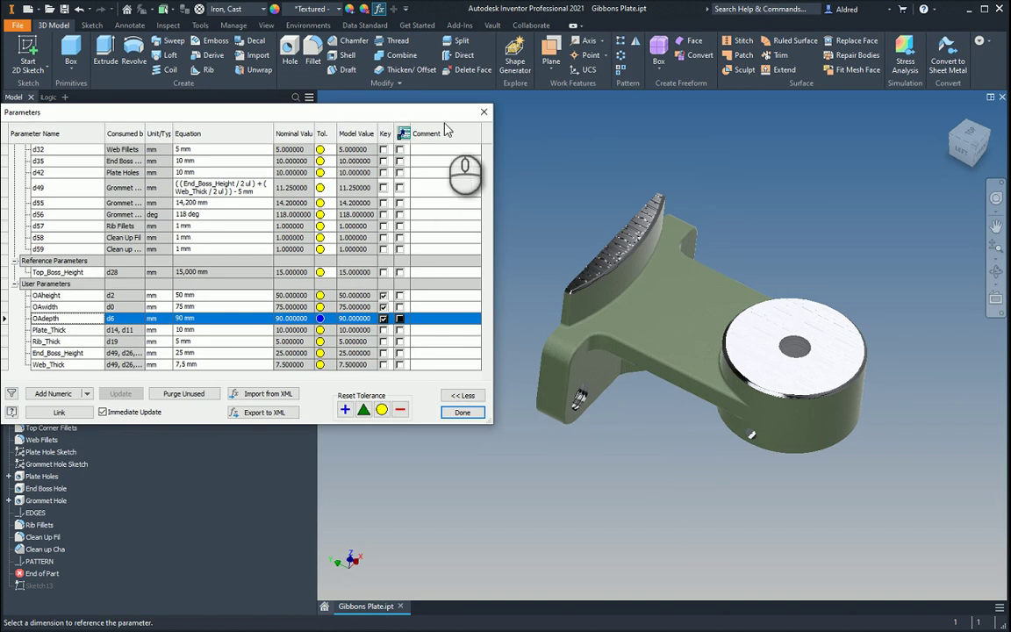
left_click(483, 113)
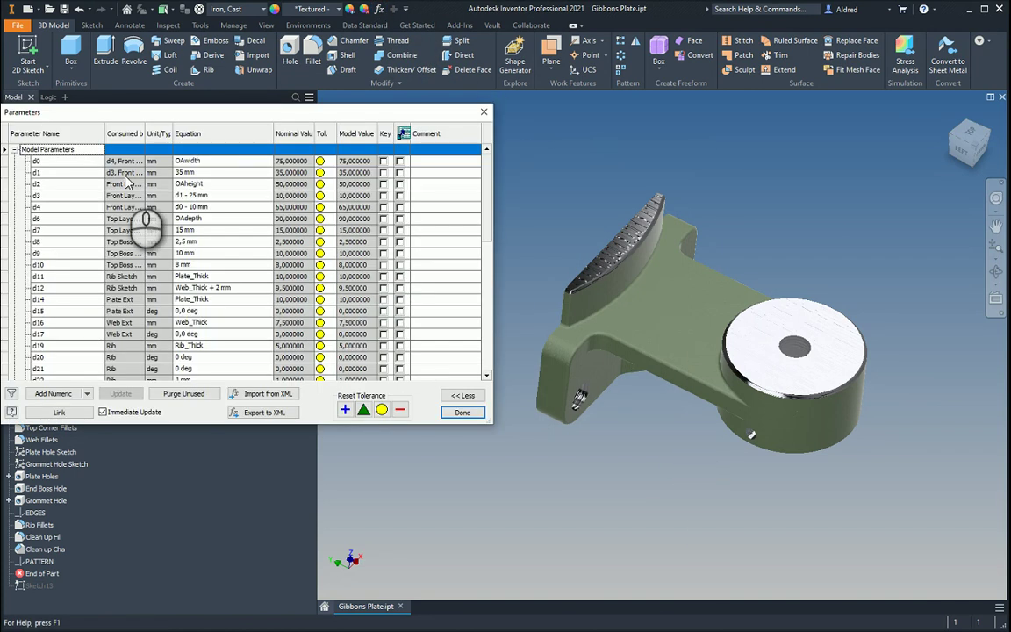
Filter the parameter table to list only renamed parameters
scroll(175, 281, "down", 15)
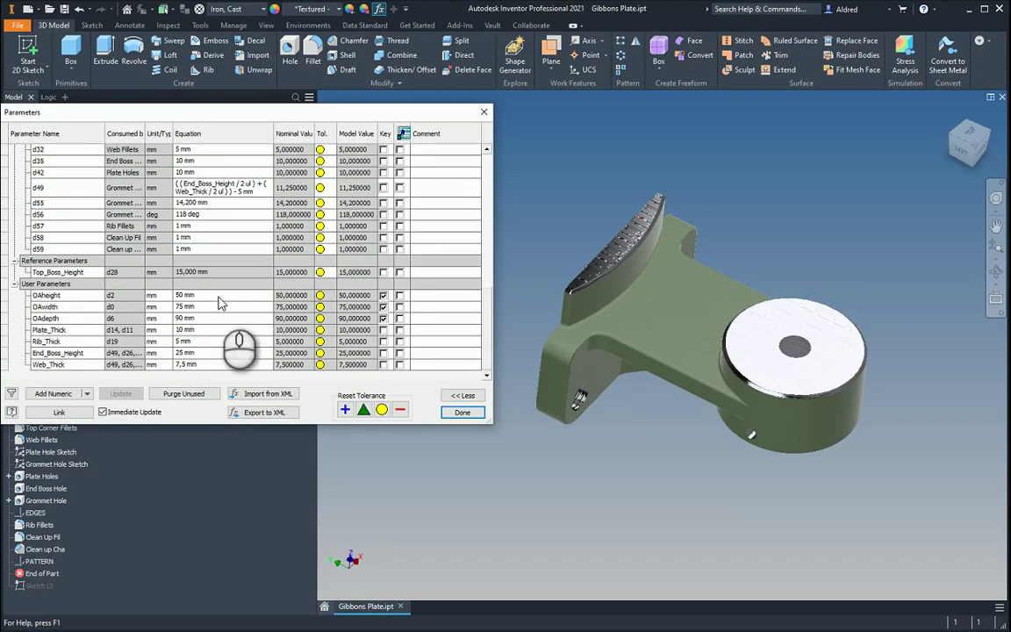
left_click(12, 394)
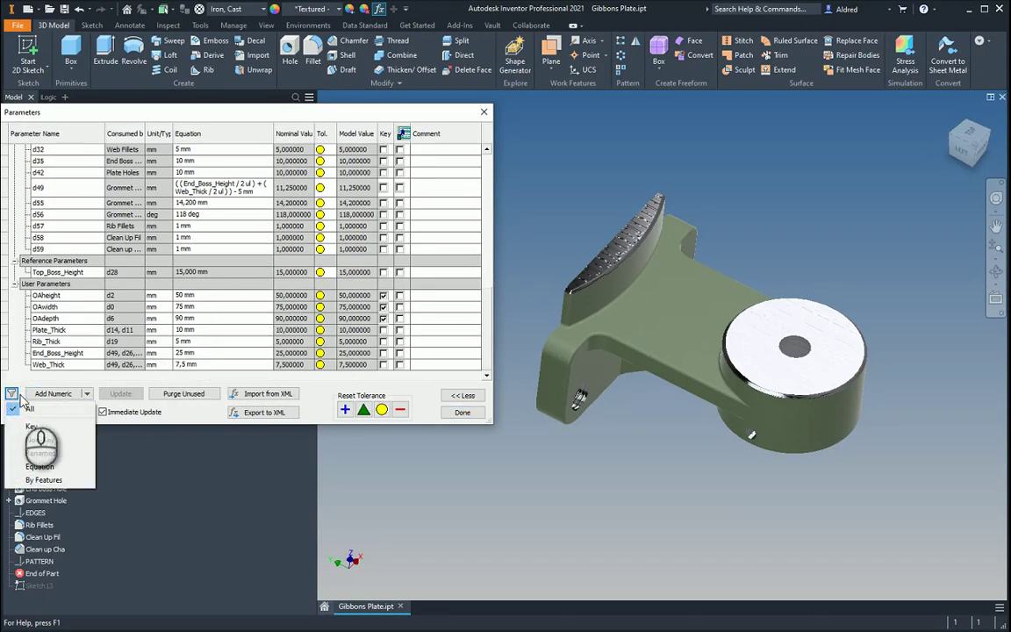
left_click(44, 453)
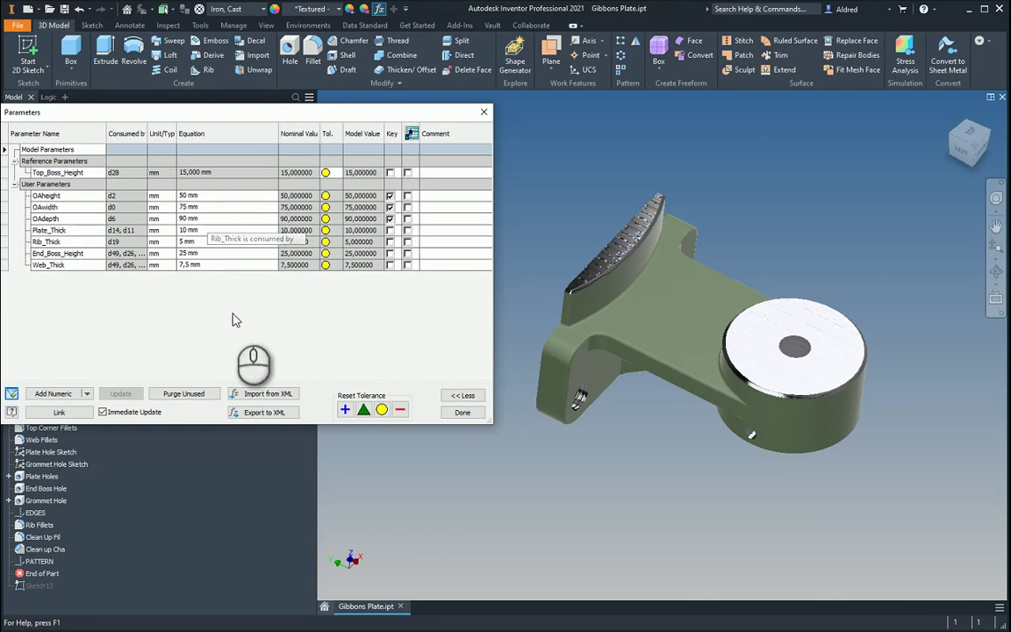
Close the parameter table and remove the iLogic browser from the model browser area
left_click(484, 114)
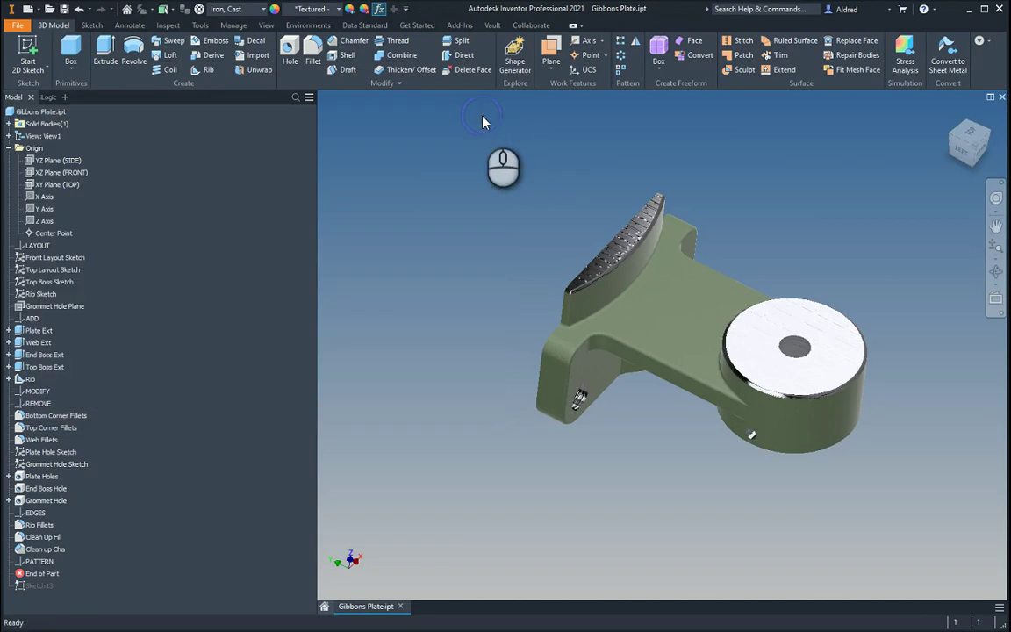
middle_click_drag(628, 420, 586, 446)
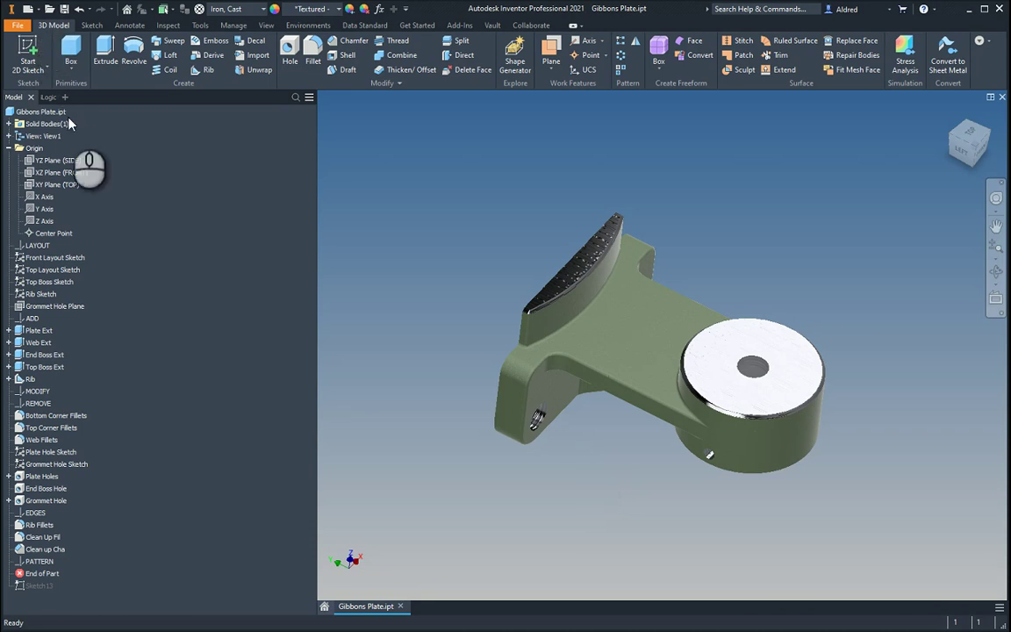
left_click(48, 98)
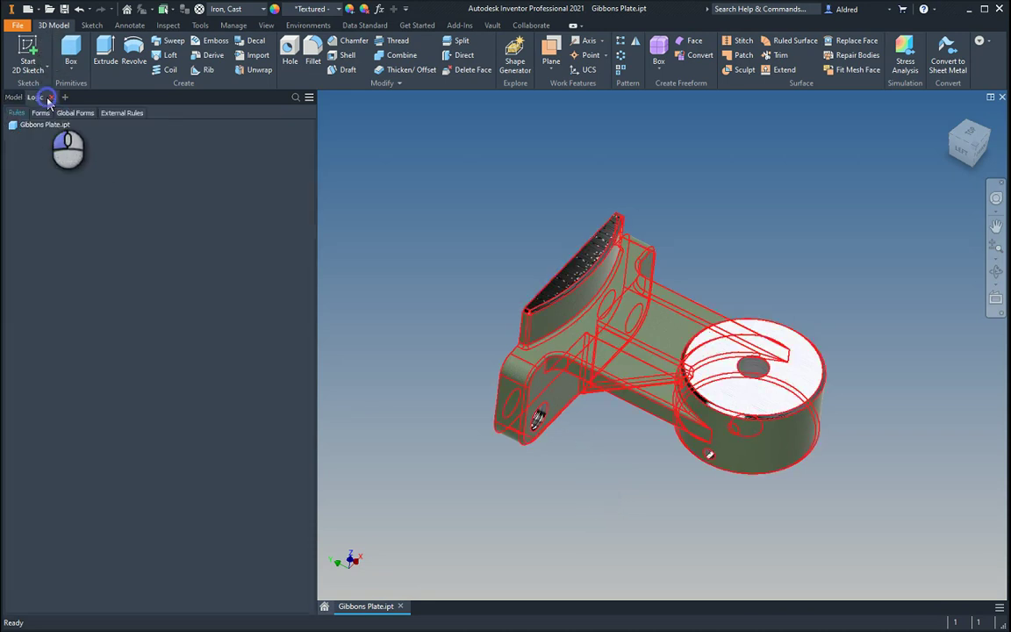
left_click(39, 114)
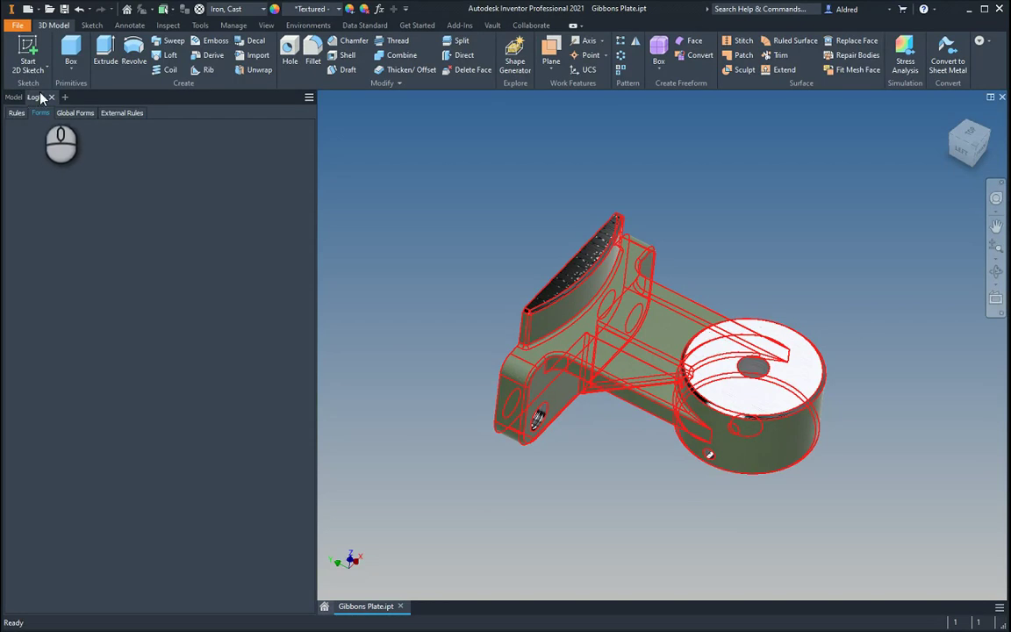
left_click(52, 98)
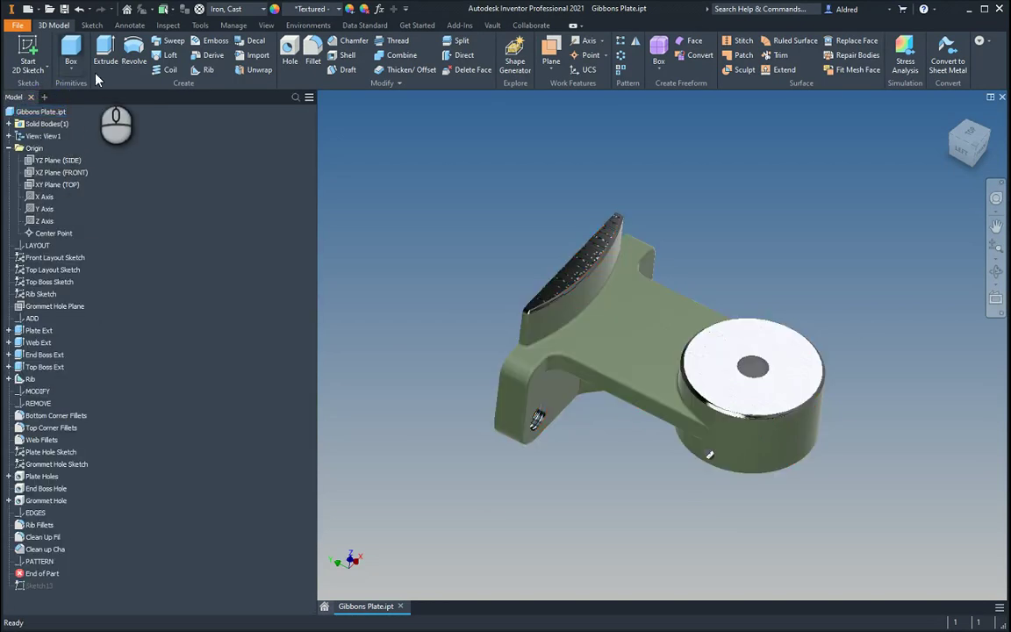
Add the iLogic browser back and show the part's forms
left_click(46, 98)
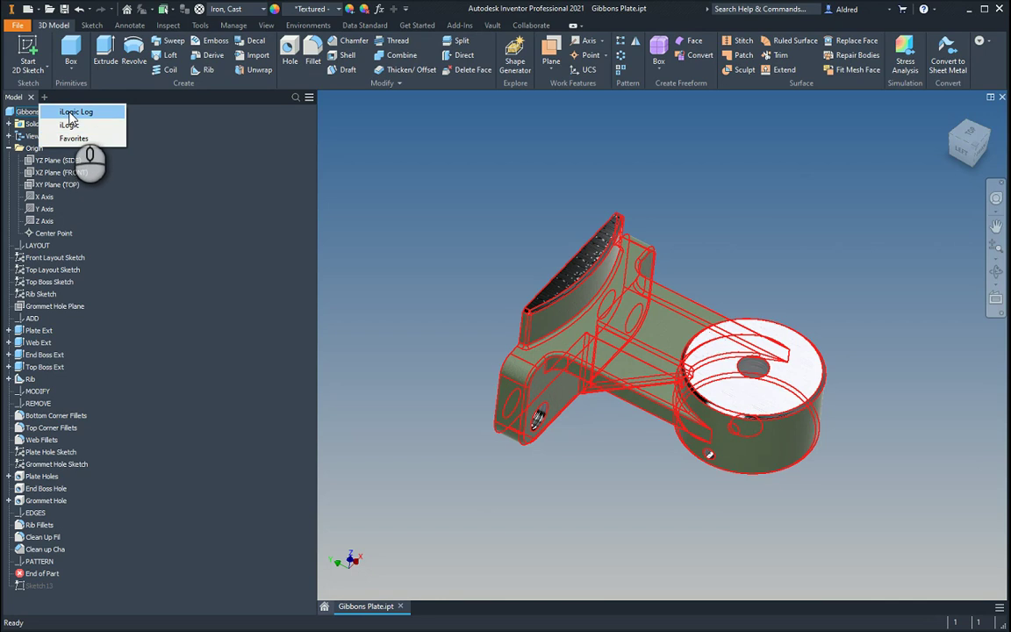
left_click(65, 124)
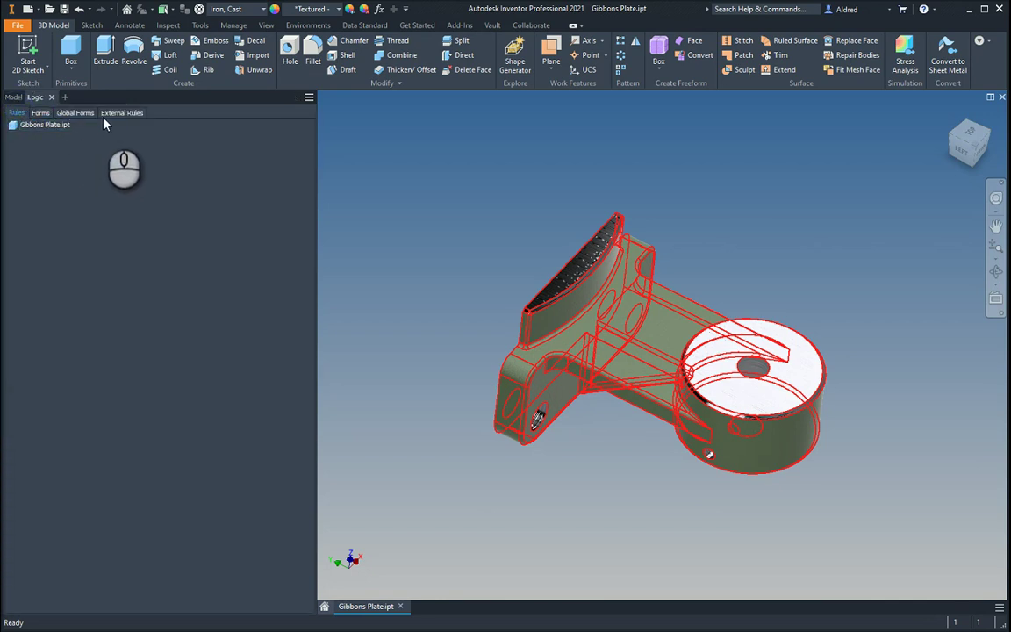
left_click(38, 113)
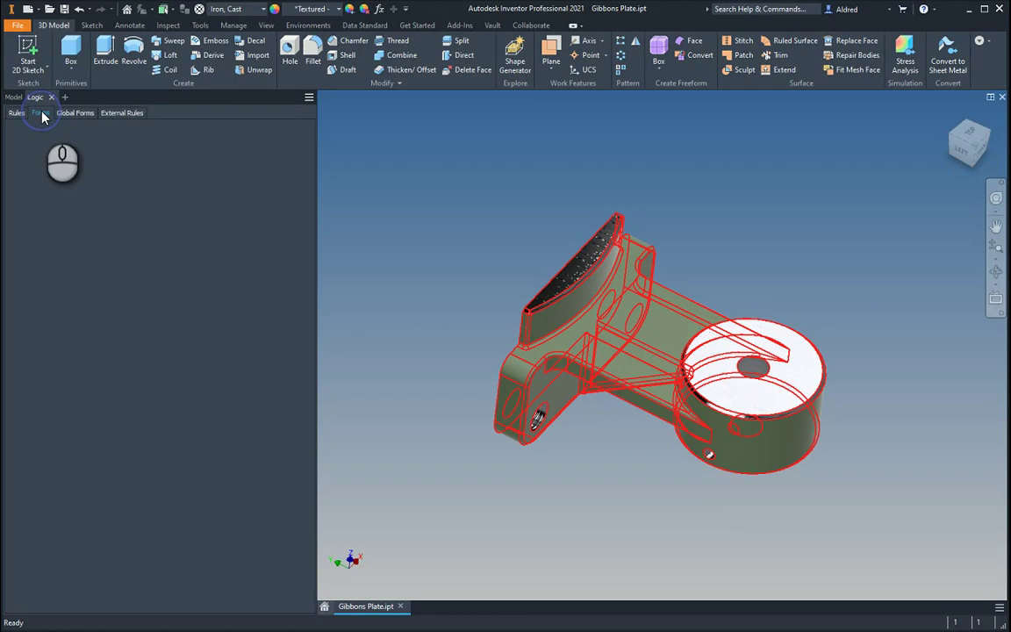
Add a new iLogic form to the part and label it "Model edit"
right_click(66, 157)
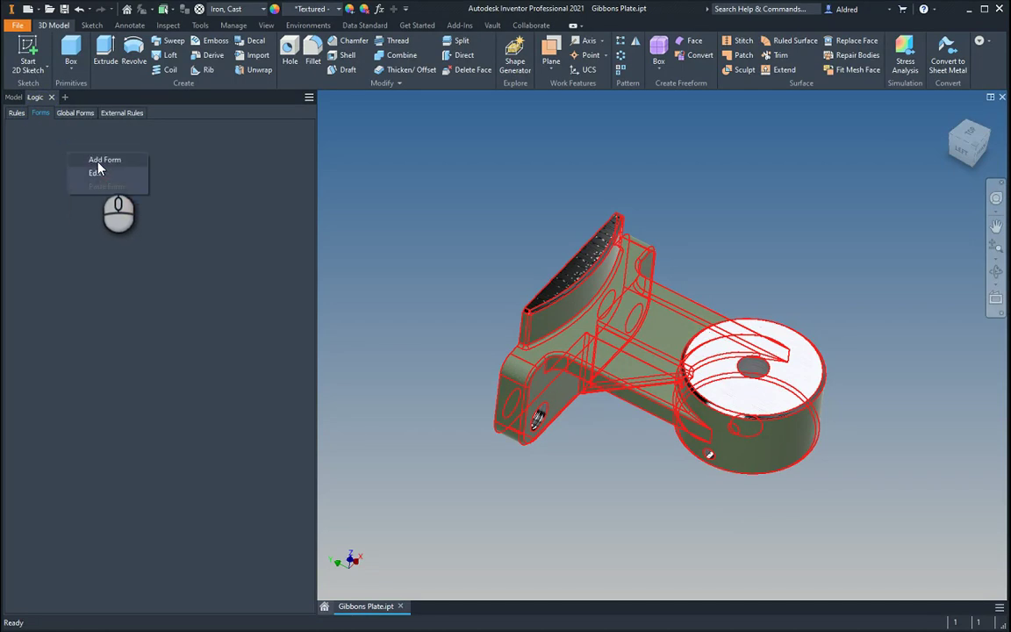
left_click(98, 164)
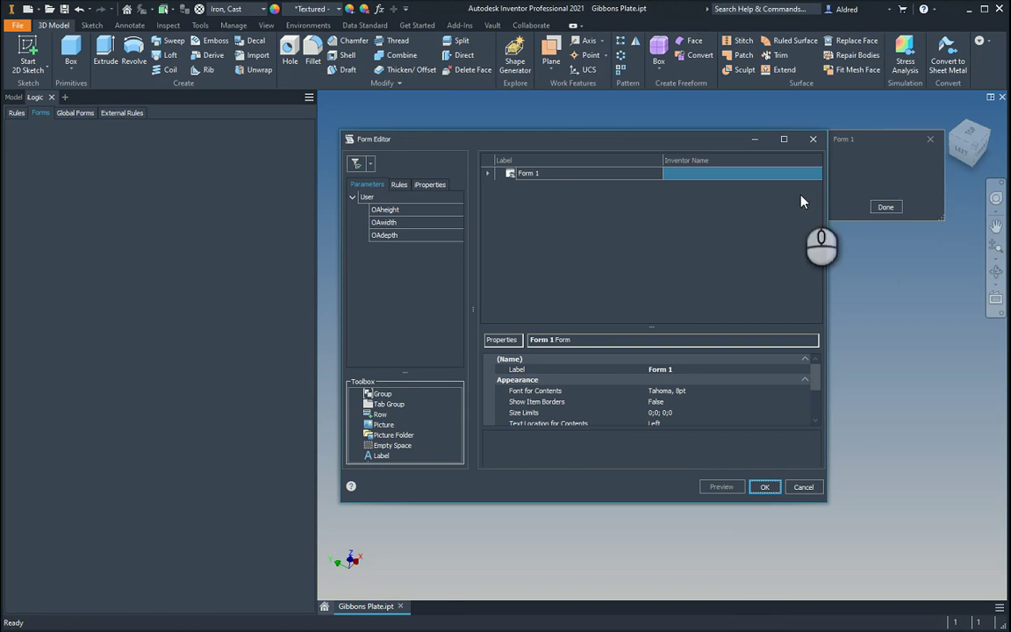
left_click(540, 173)
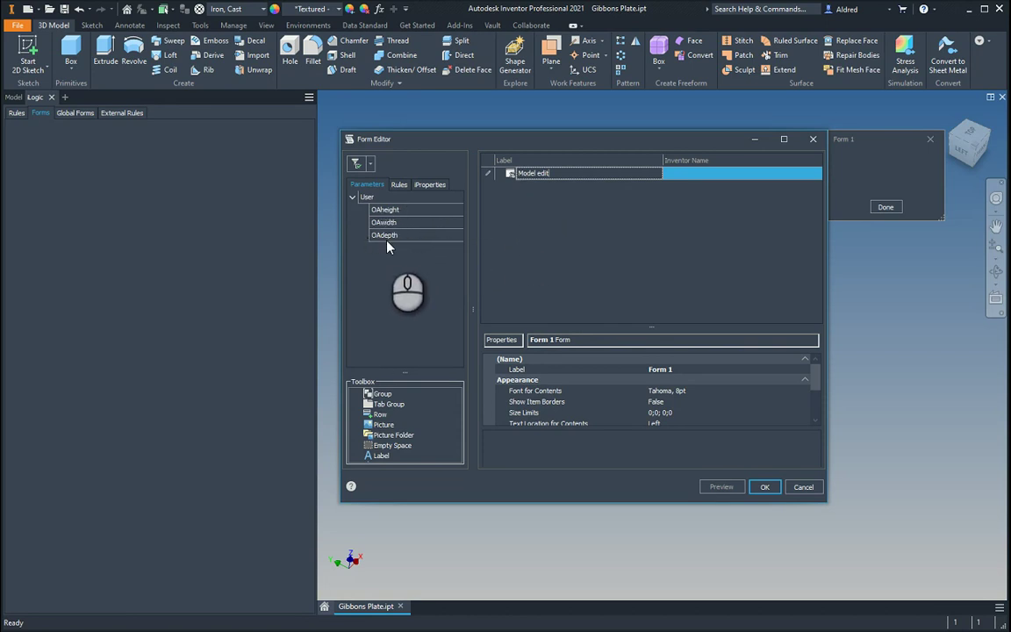
left_click(535, 312)
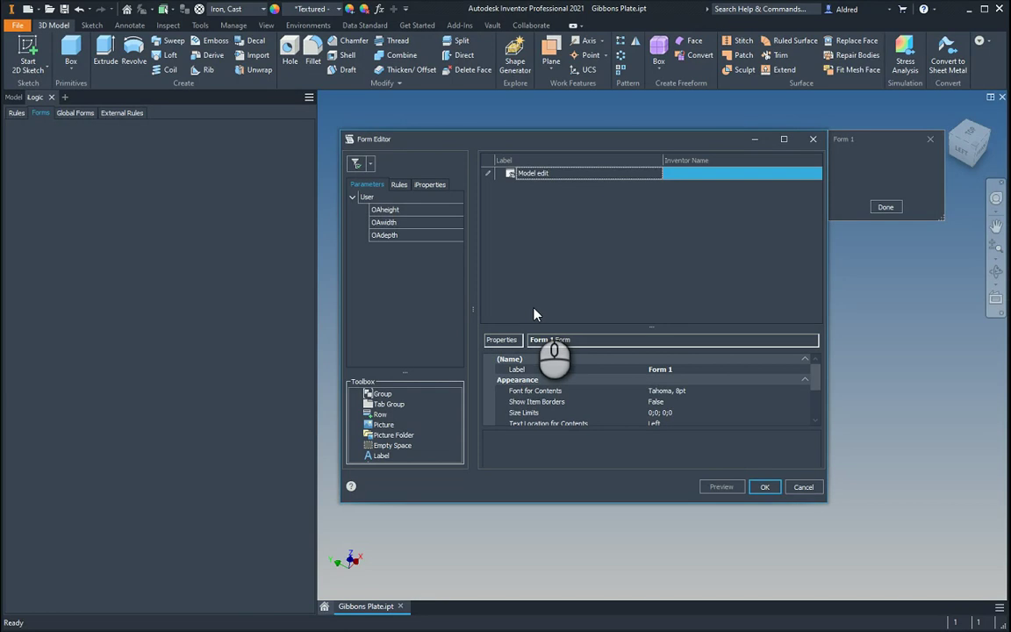
Add the OAheight, OAwidth and OAdepth parameters to the Model edit form and move its preview over the form editor
left_click(392, 209)
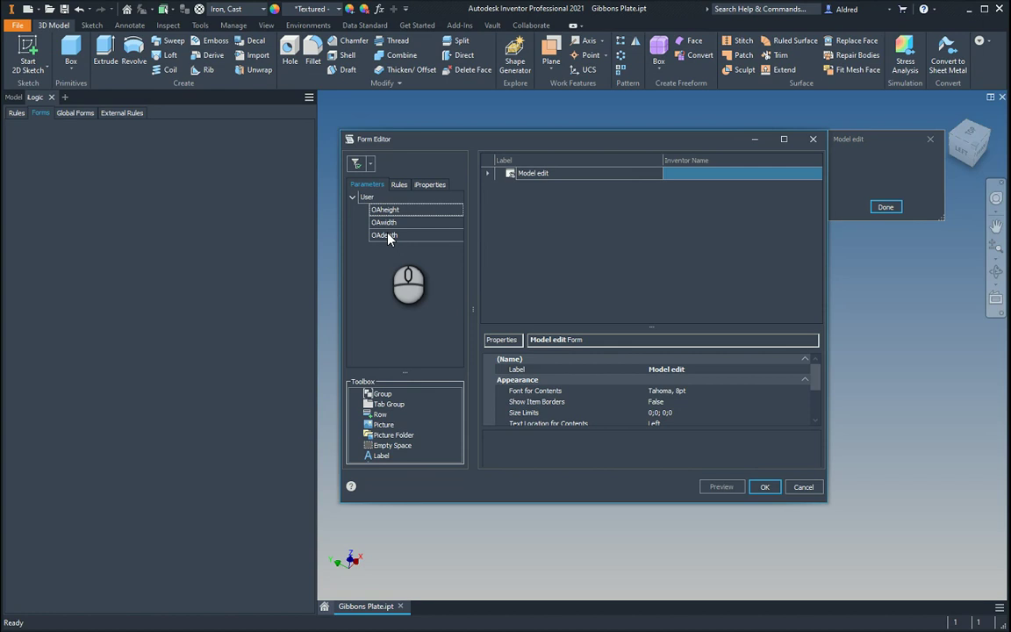
left_click(387, 236, "shift")
left_click(387, 236, "ctrl")
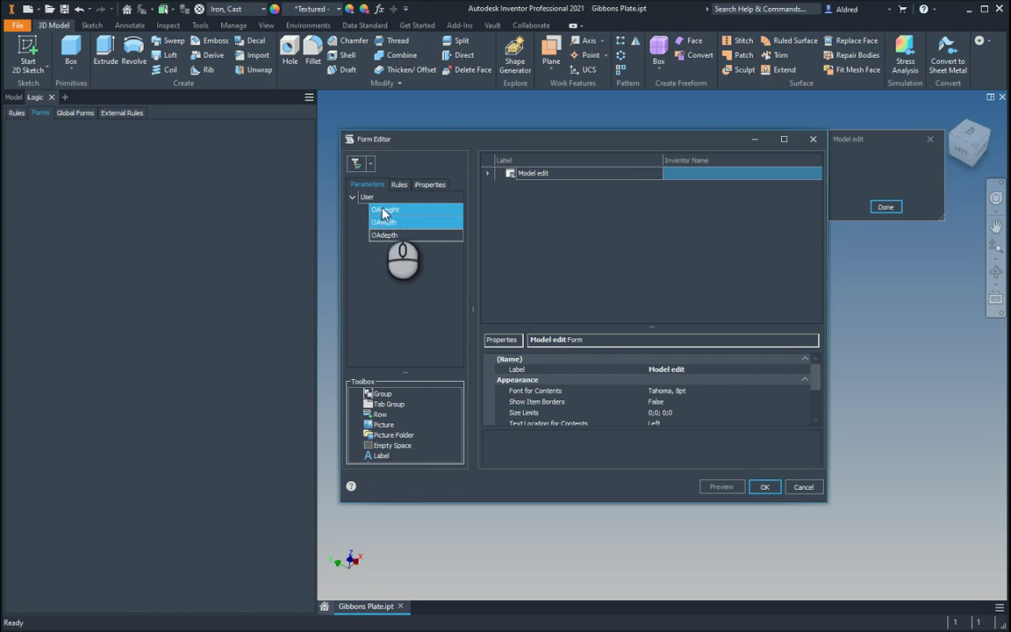
left_click_drag(382, 209, 533, 177)
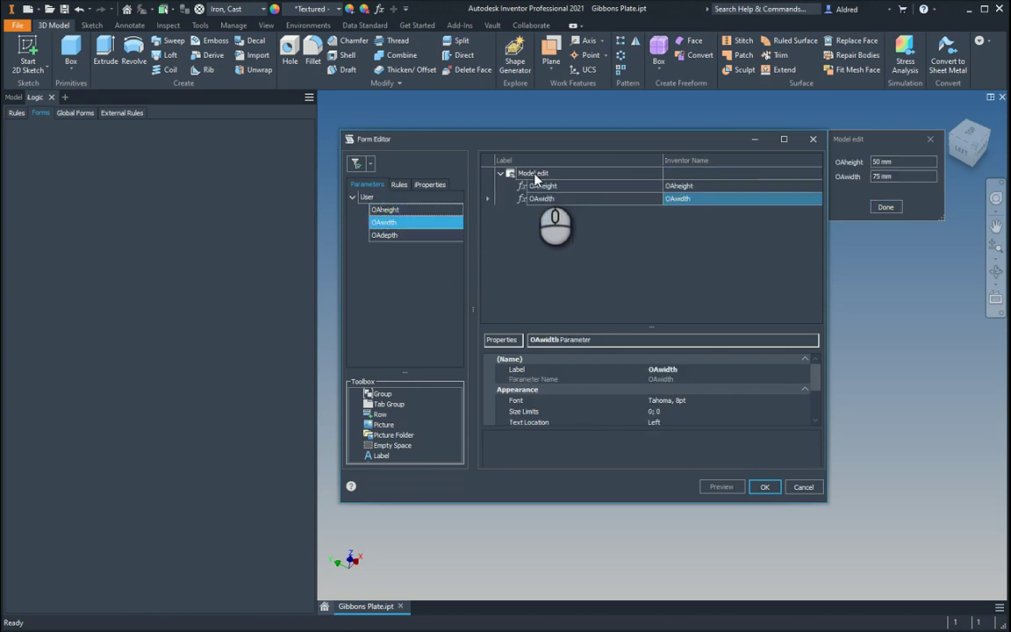
left_click(384, 235)
left_click_drag(384, 236, 544, 211)
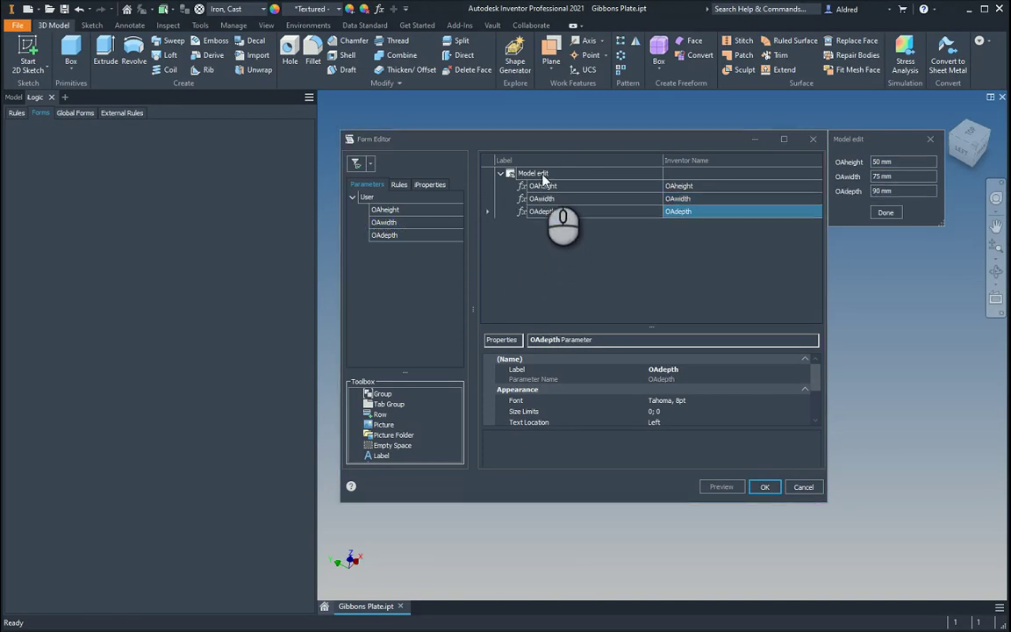
left_click_drag(878, 139, 648, 240)
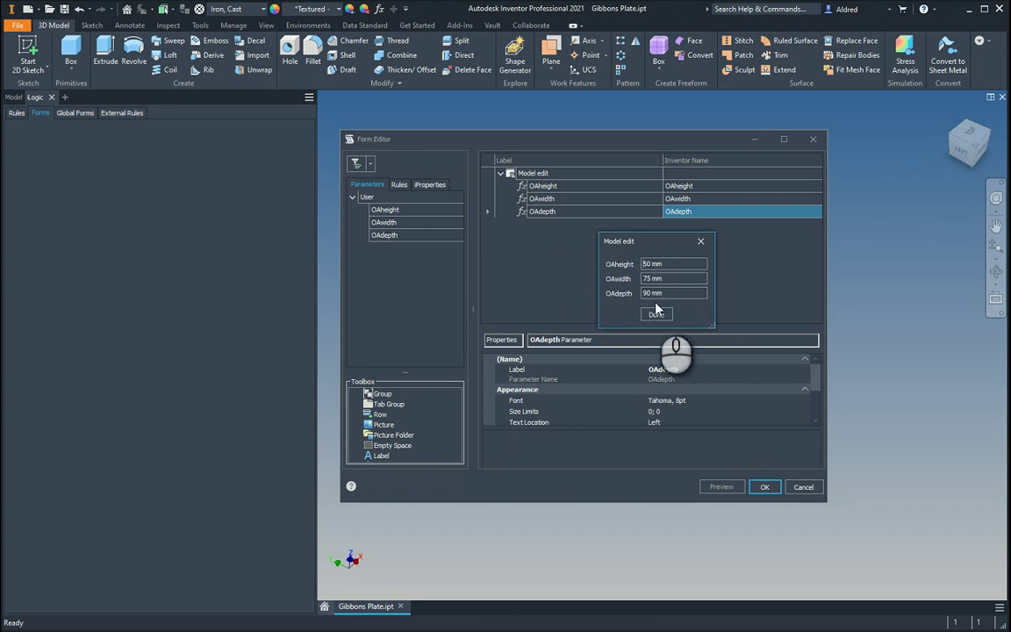
left_click_drag(657, 242, 604, 314)
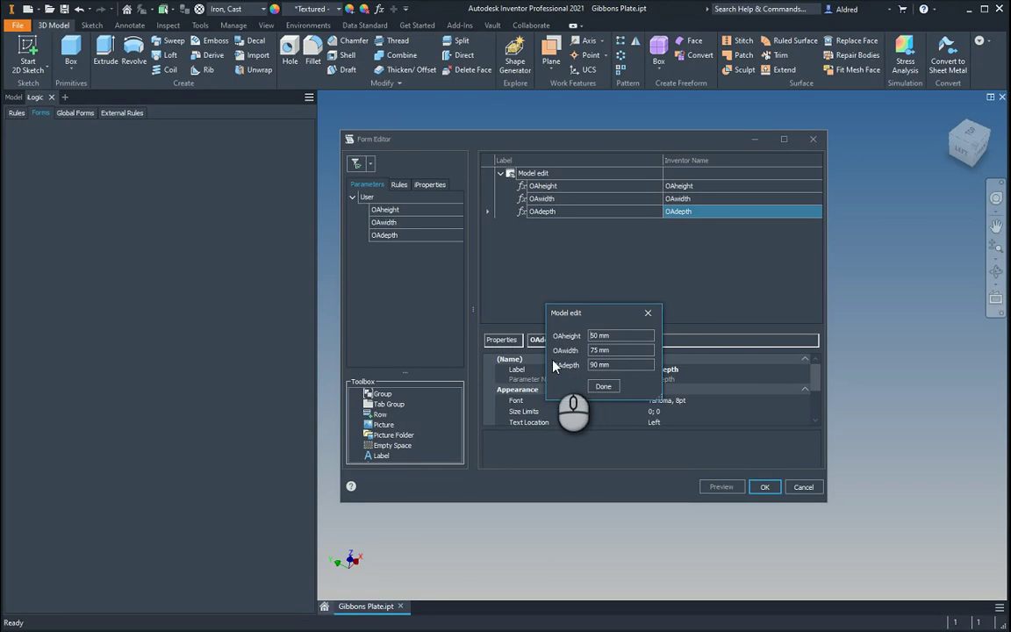
Relabel the form's OAheight, OAwidth and OAdepth entries as Height, Width and Depth, and save the form
left_click(545, 185)
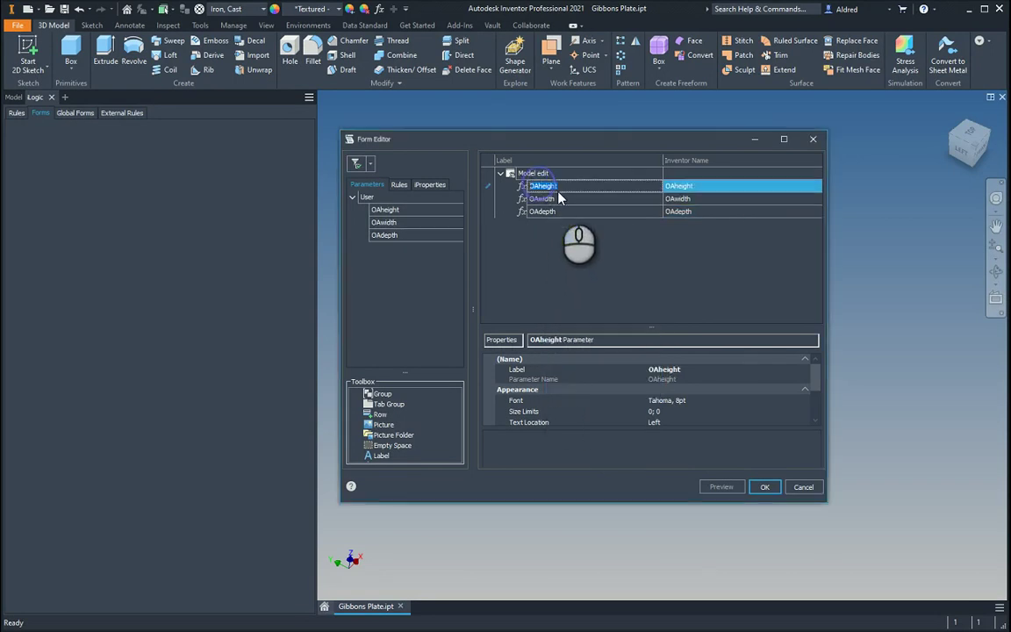
left_click(549, 187)
left_click(569, 185)
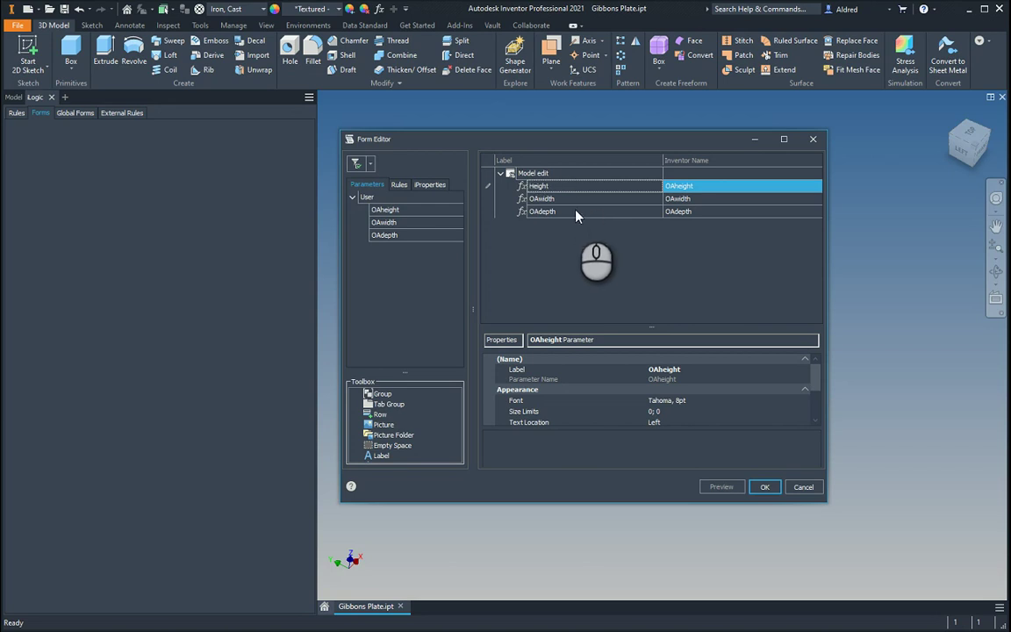
left_click(546, 199)
left_click(546, 200)
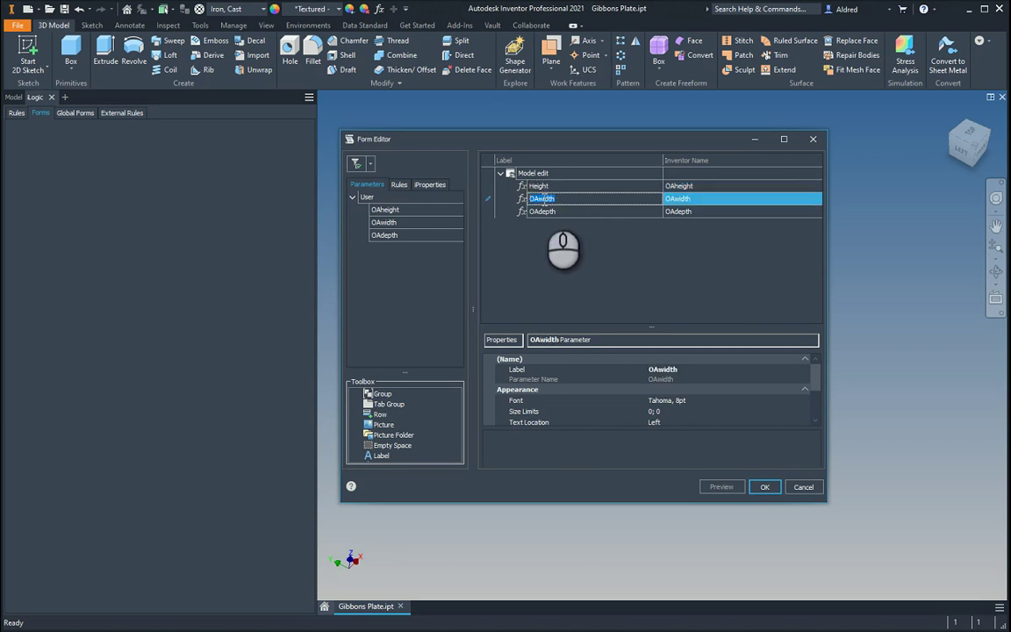
left_click(578, 203)
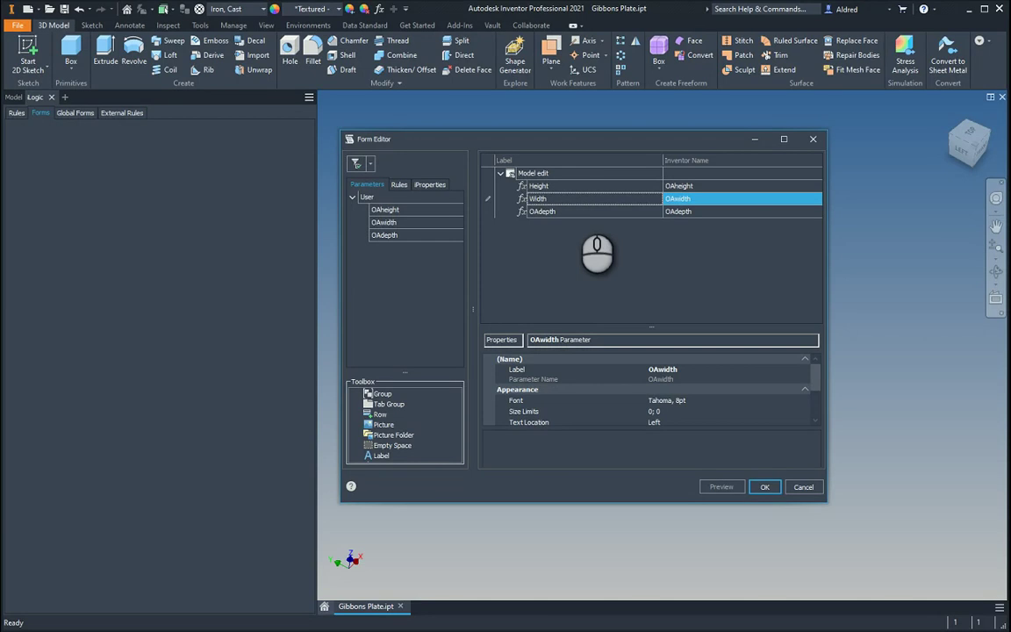
left_click(540, 213)
left_click(541, 218)
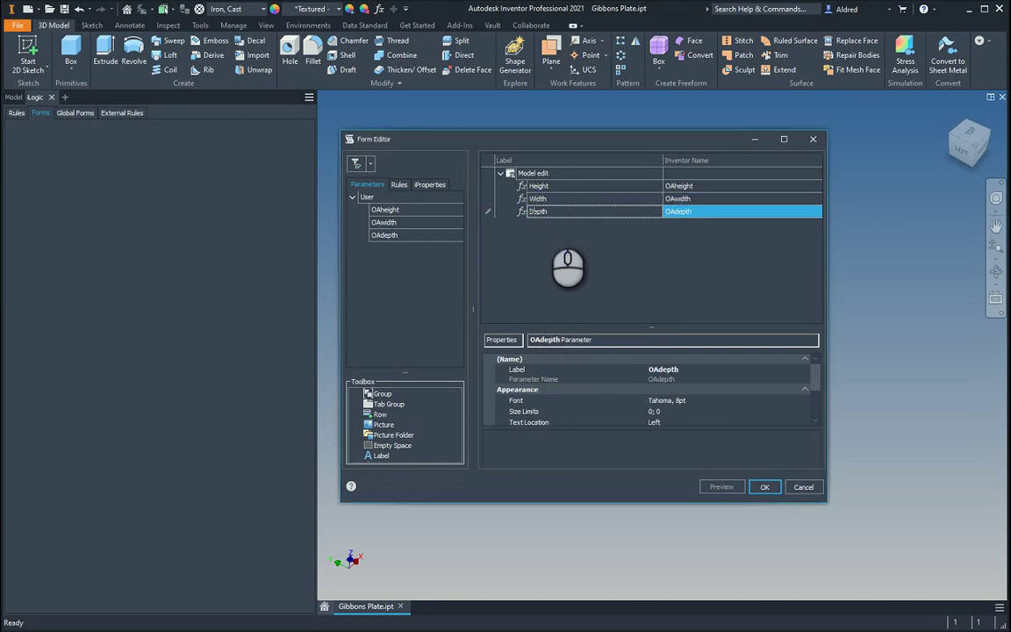
left_click(618, 253)
left_click(765, 486)
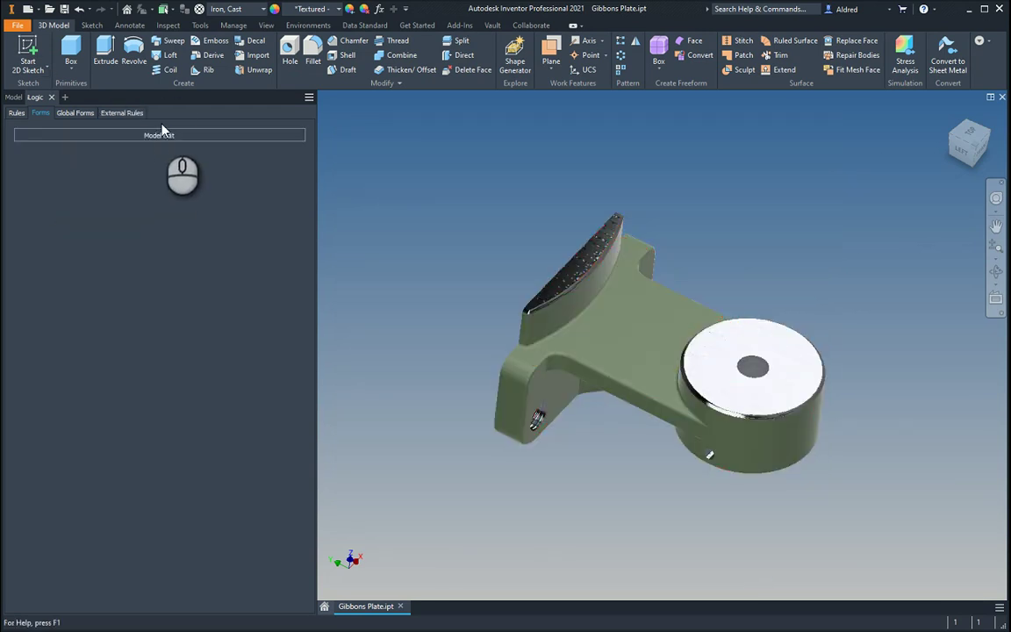
Open the Model edit form, place it clear of the part, and set Height to 75 mm
left_click(153, 137)
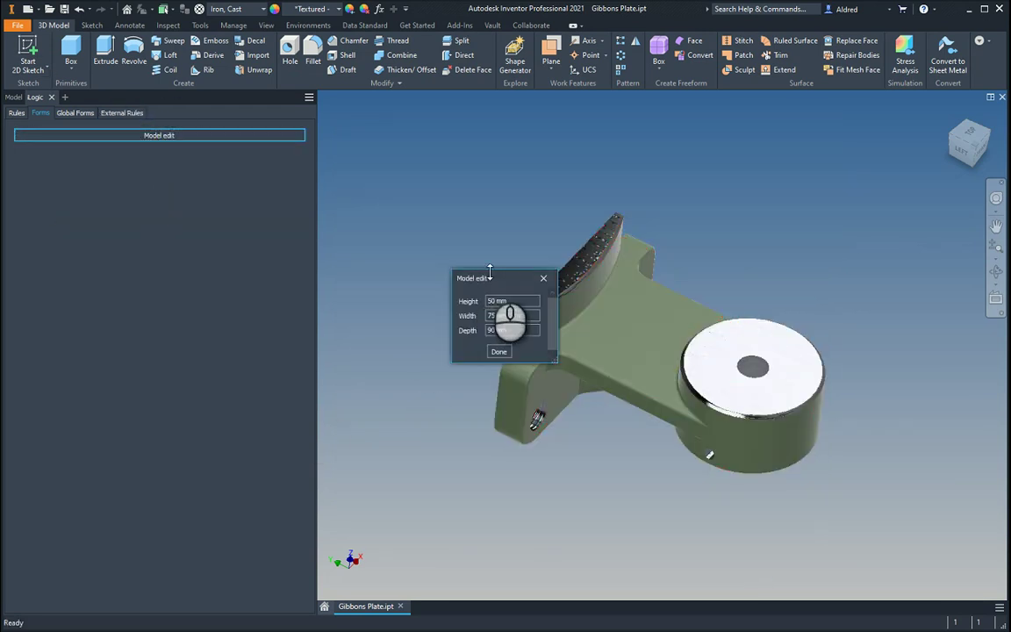
left_click_drag(493, 275, 422, 159)
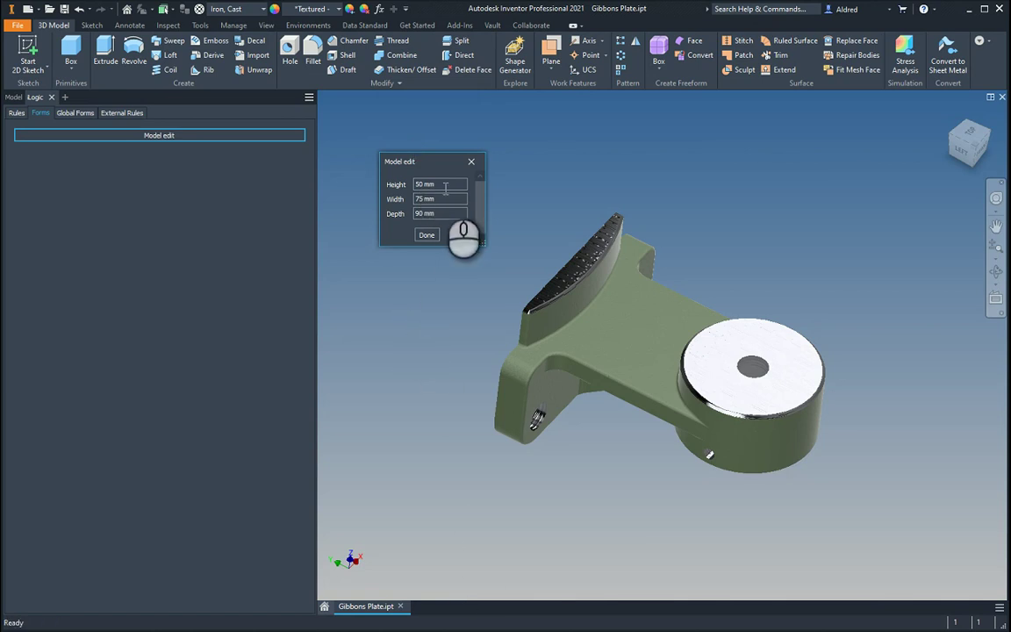
left_click_drag(445, 185, 251, 157)
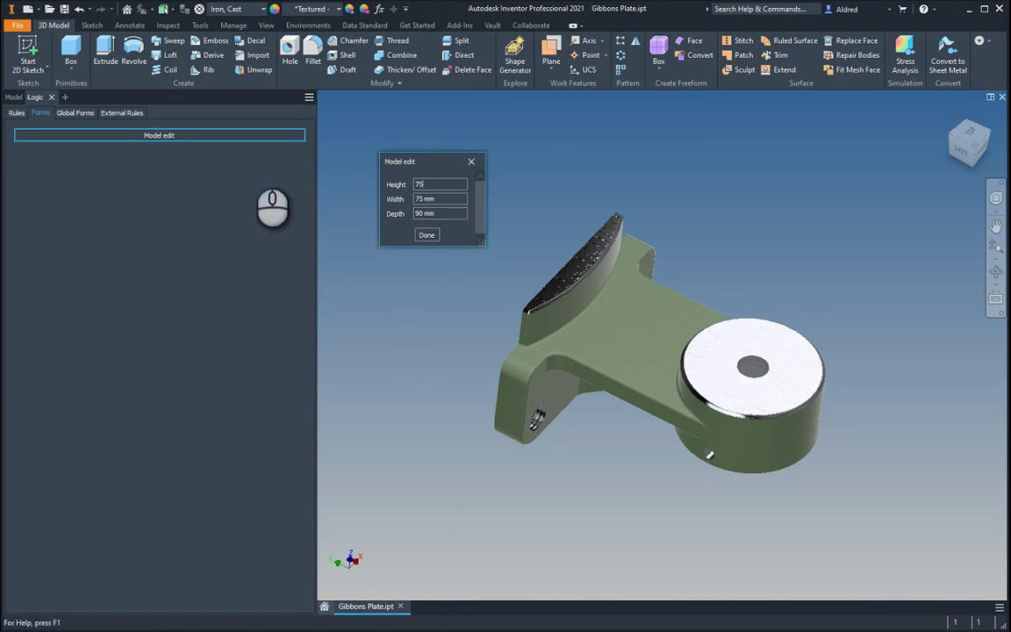
type("75")
key("Return")
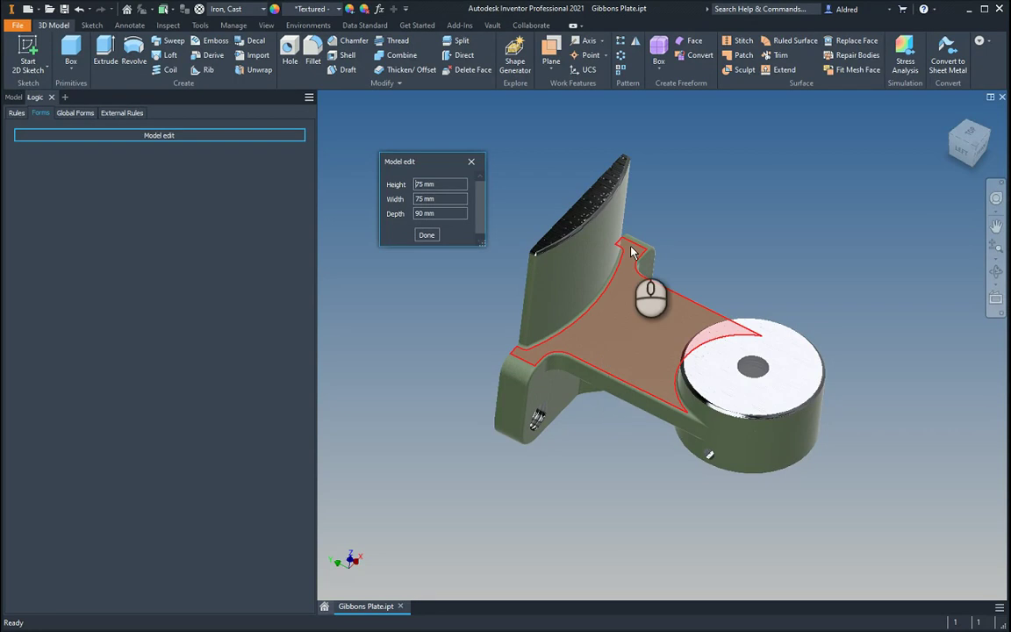
Set Width to 60 mm and Depth to 75 mm in the Model edit form
left_click_drag(452, 199, 375, 185)
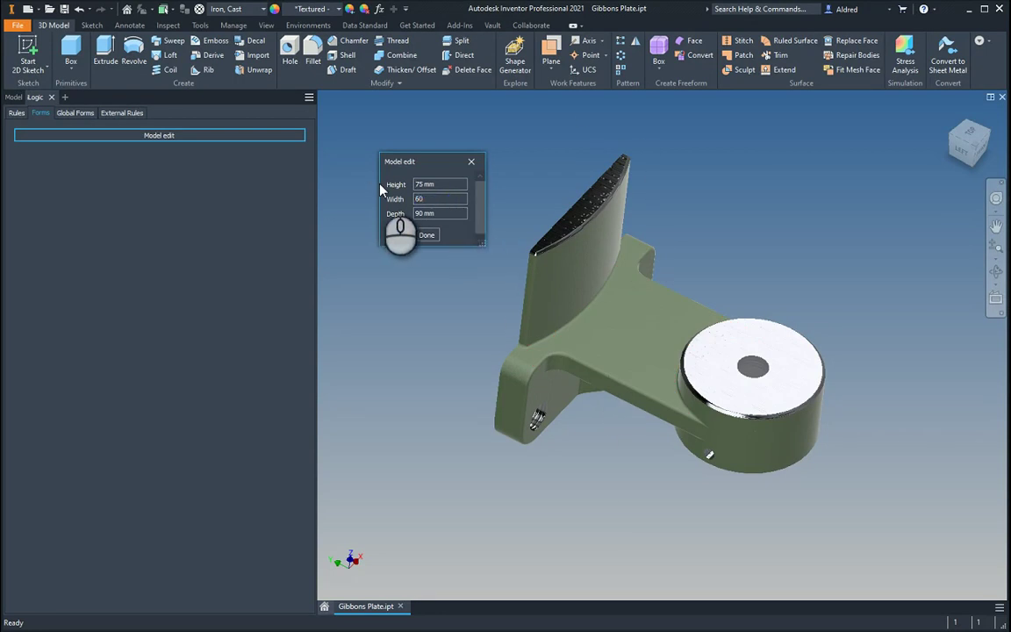
left_click(447, 214)
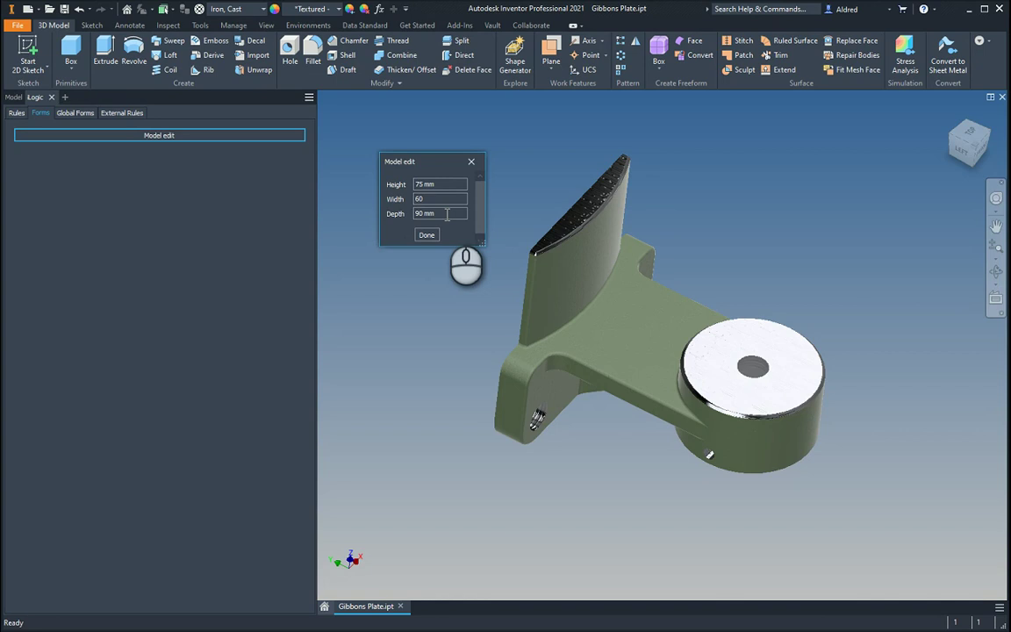
left_click_drag(446, 214, 236, 198)
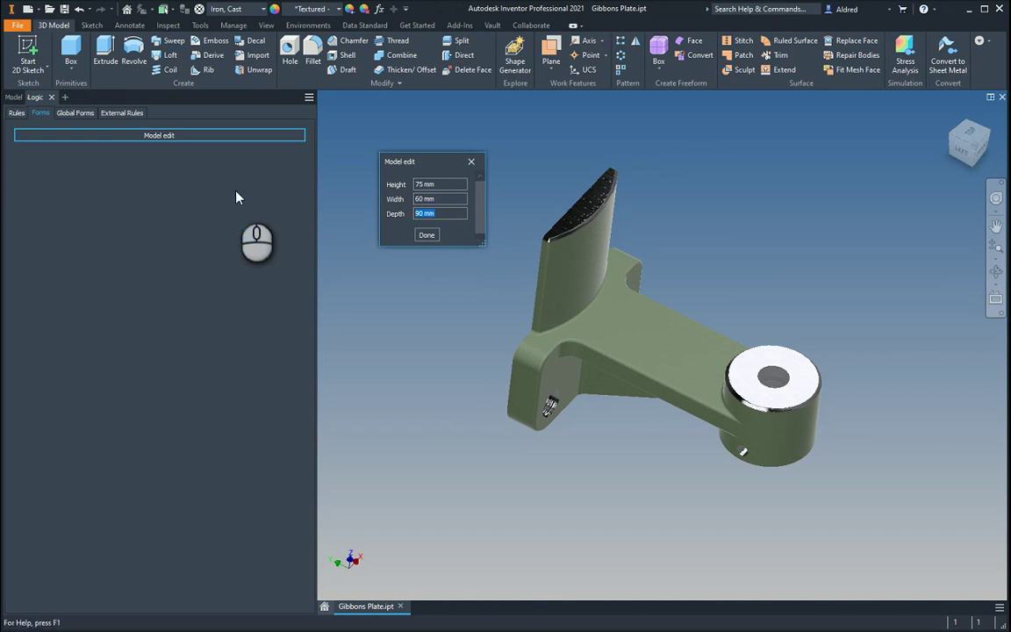
type("75")
left_click(236, 198)
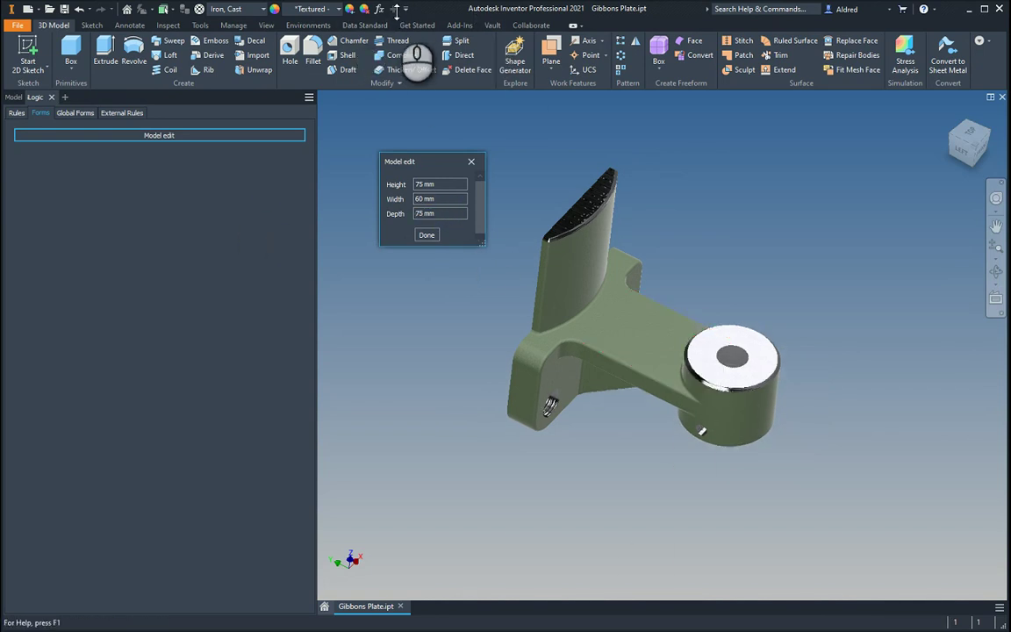
Close the Model edit form and open the parameter table
left_click_drag(431, 156, 421, 195)
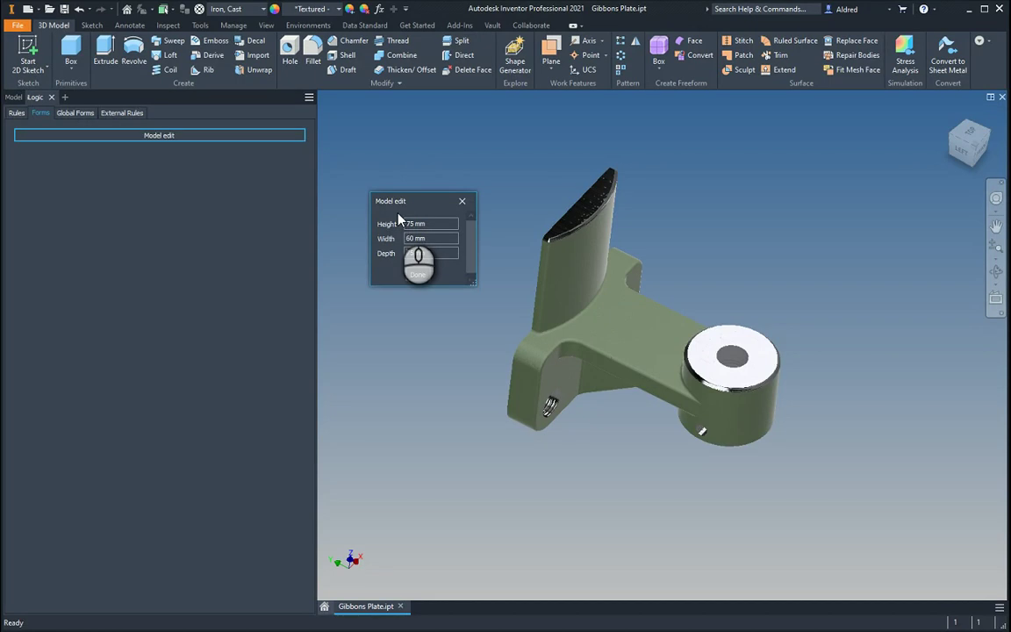
left_click(461, 201)
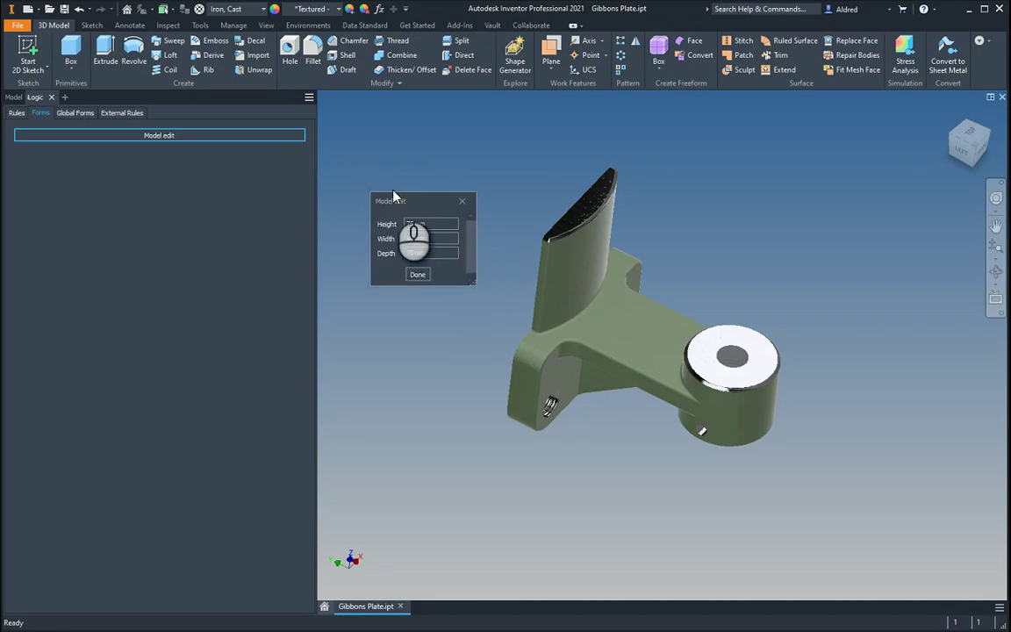
left_click(378, 10)
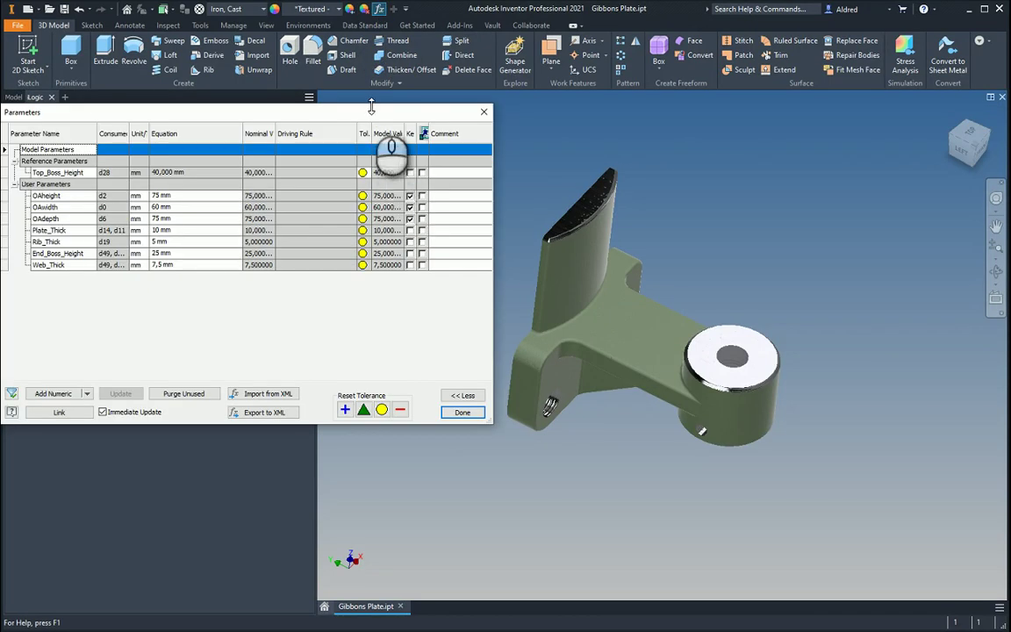
Make the OAheight user parameter multi-value, adding 60 and 90 to its value list
left_click_drag(380, 115, 563, 151)
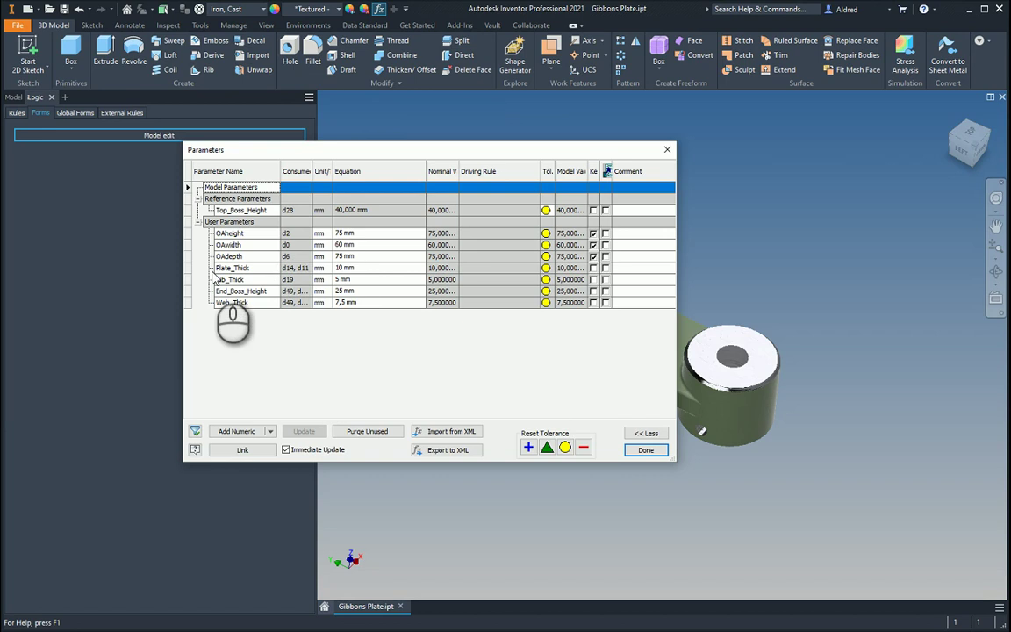
right_click(367, 236)
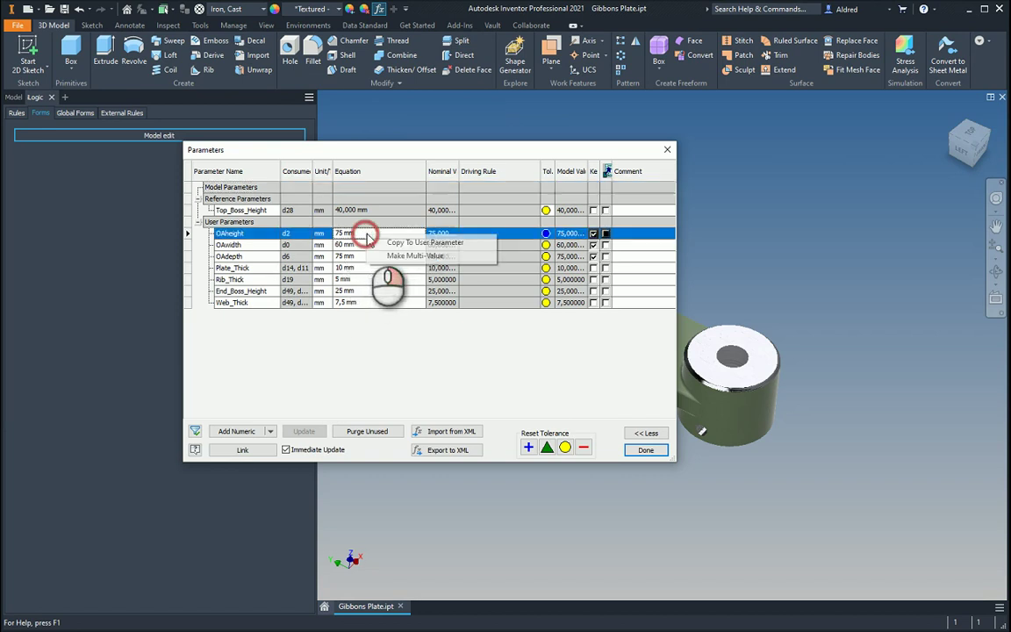
left_click(420, 257)
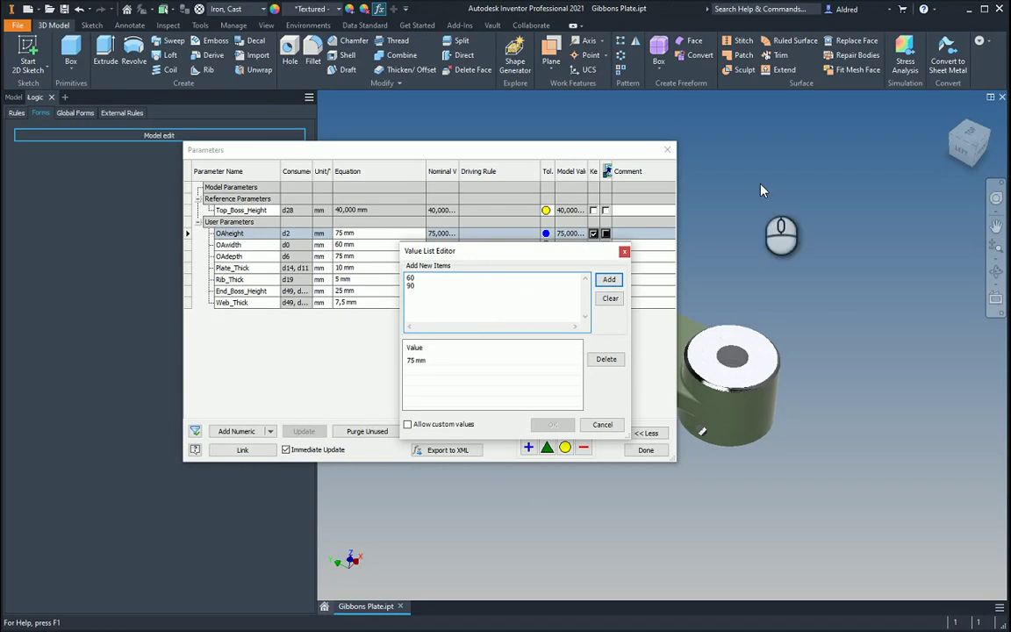
left_click(609, 279)
left_click(546, 424)
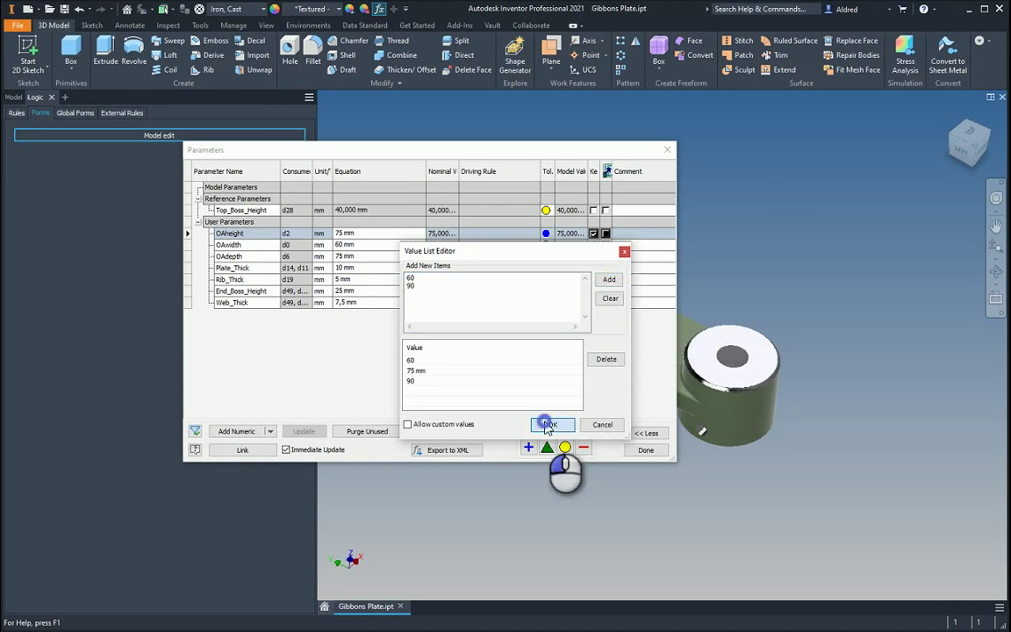
Switch OAheight to 60 and to 90 from its value list, and close the parameter table
left_click_drag(418, 151, 308, 155)
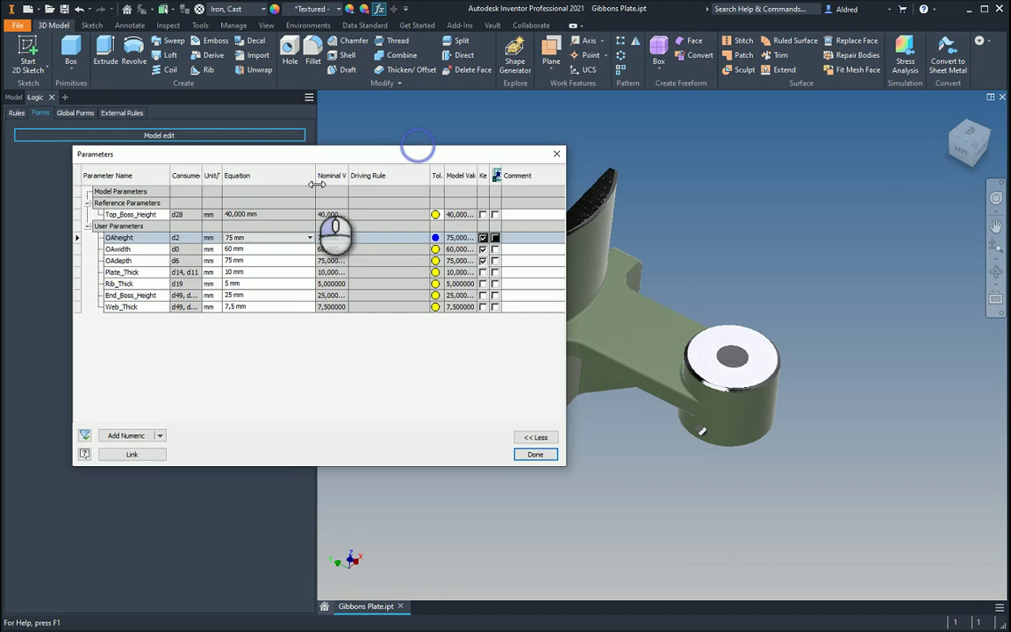
left_click(269, 238)
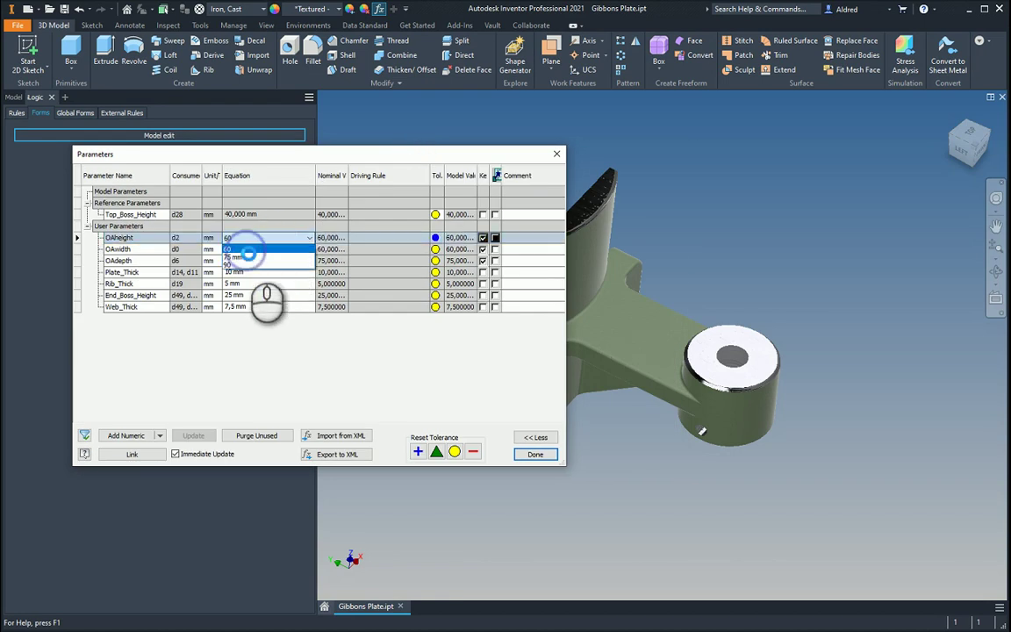
left_click(244, 249)
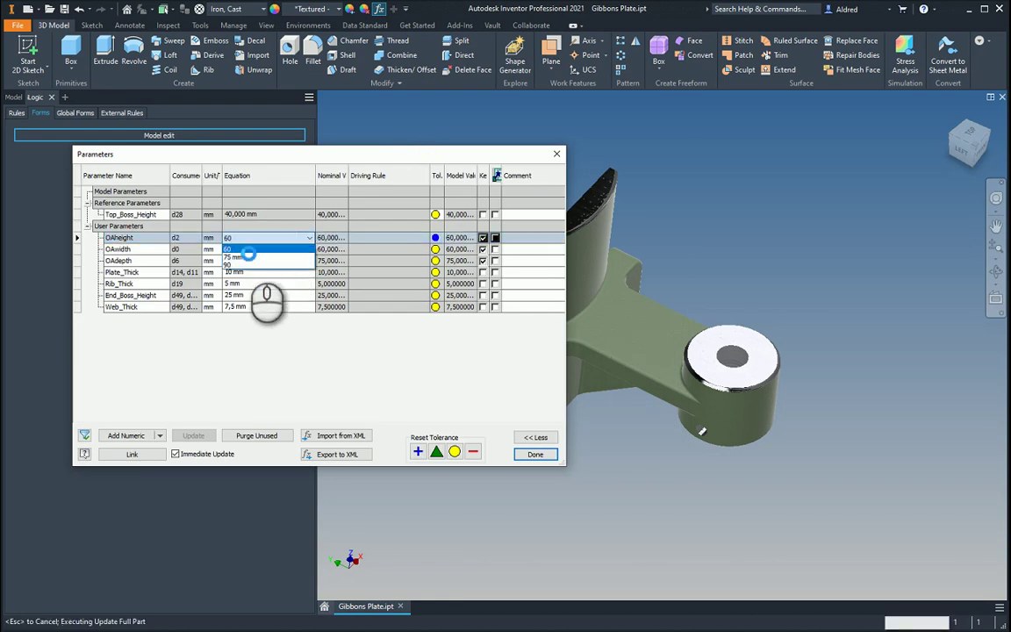
left_click(254, 238)
left_click(251, 266)
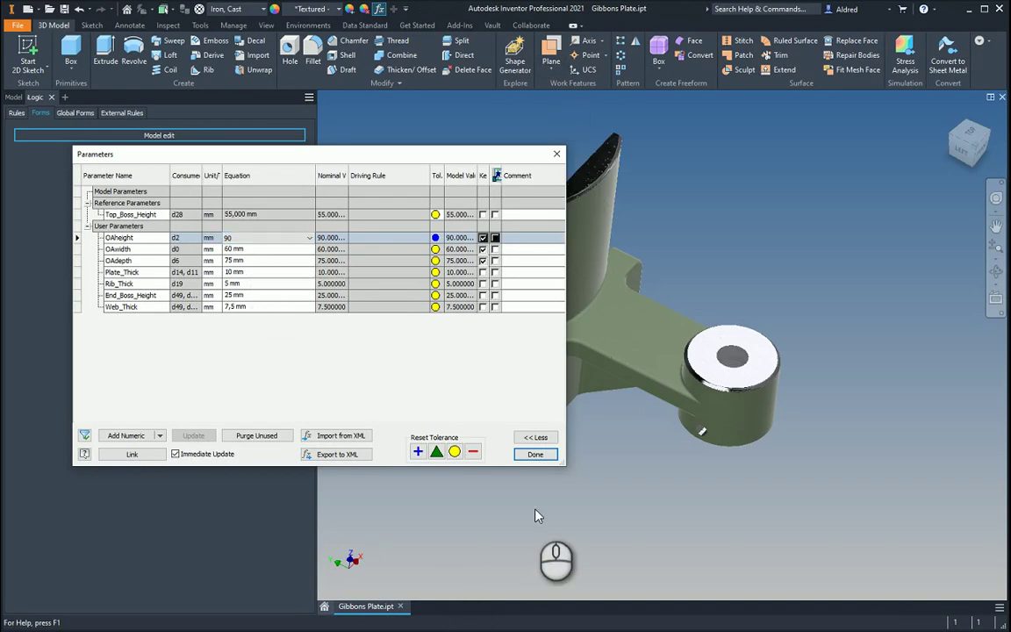
left_click(543, 457)
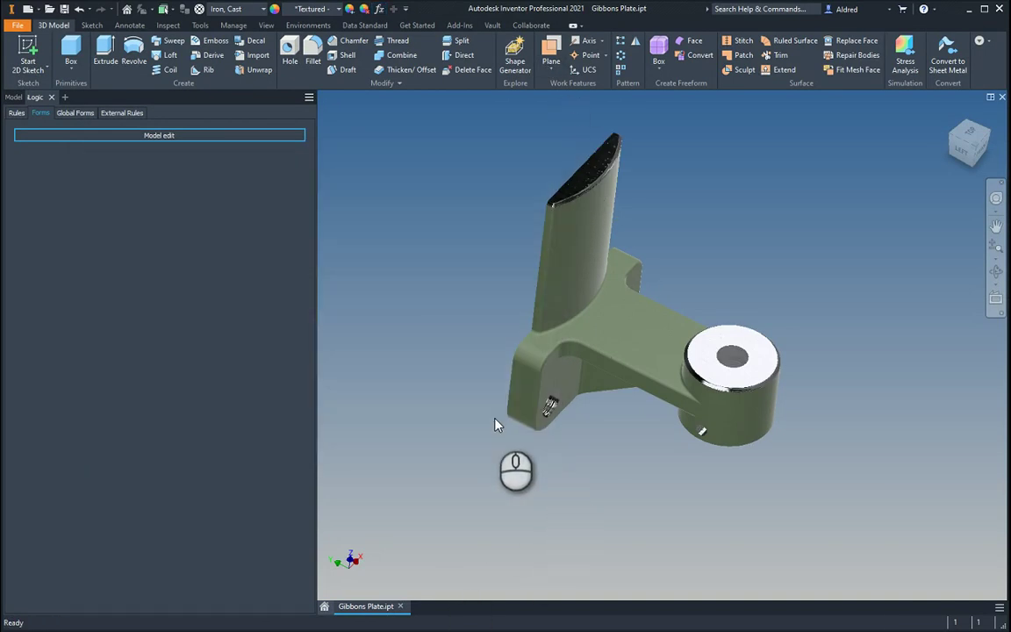
Open the Model edit form, check its Height and Depth entries, and close it
left_click(164, 135)
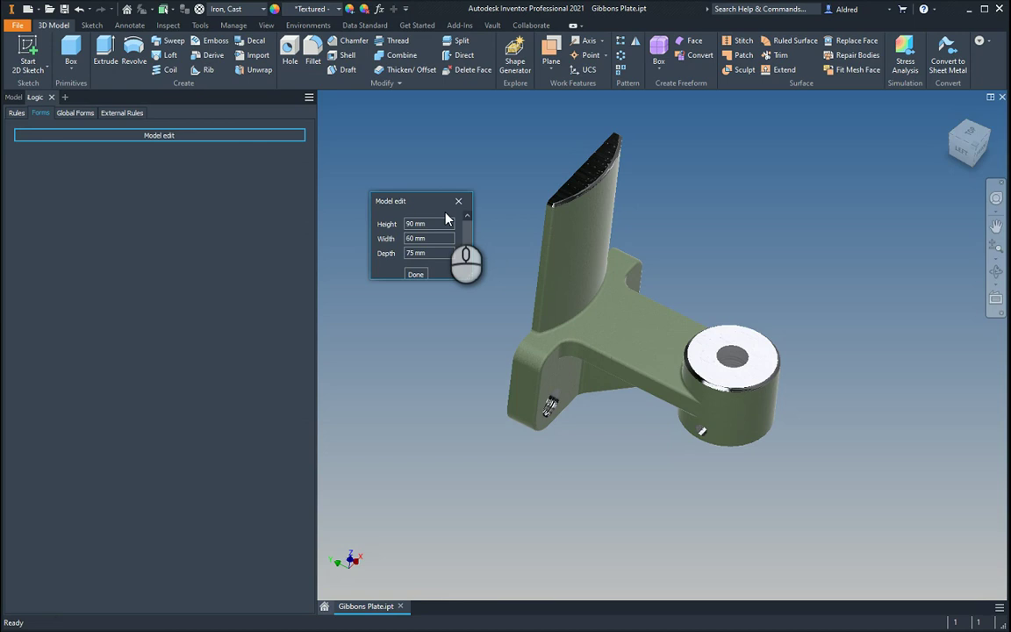
left_click_drag(416, 203, 384, 236)
left_click(400, 257)
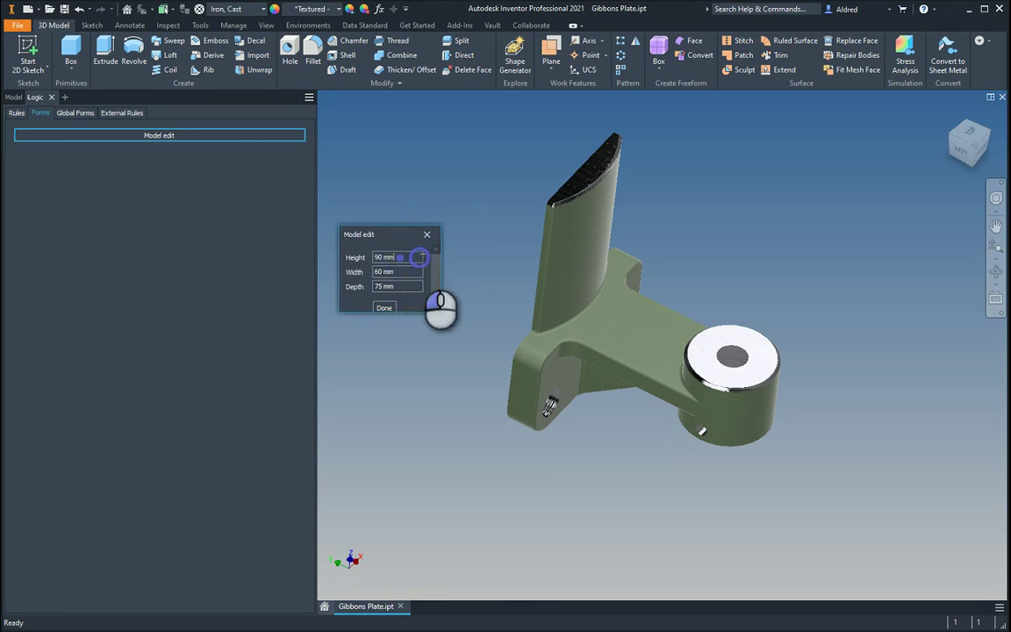
left_click(408, 285)
left_click(383, 309)
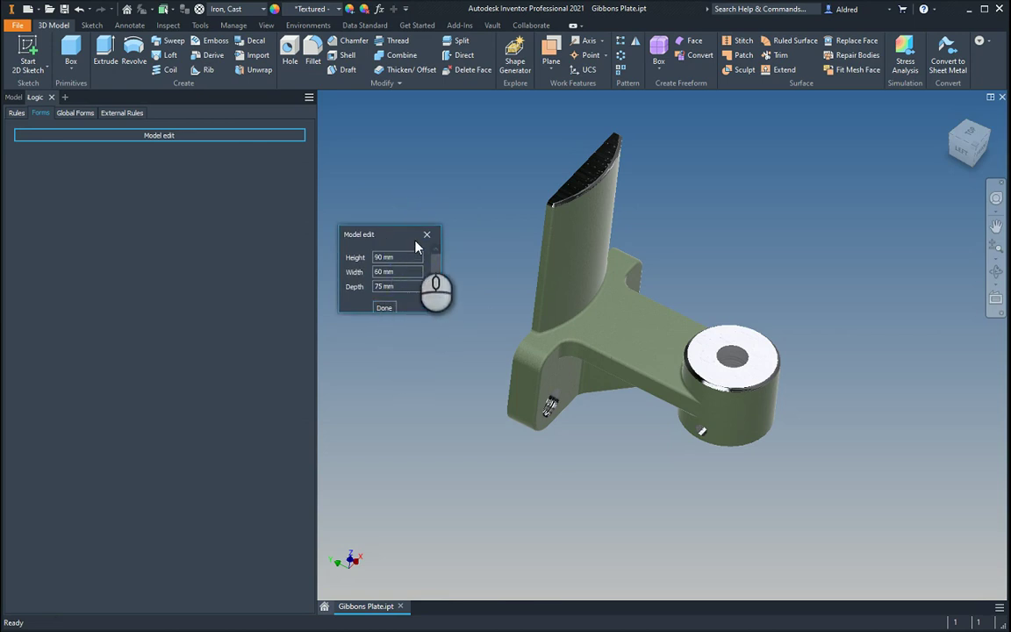
Open the Model edit form for editing and delete its Height entry
left_click(160, 136)
right_click(158, 136)
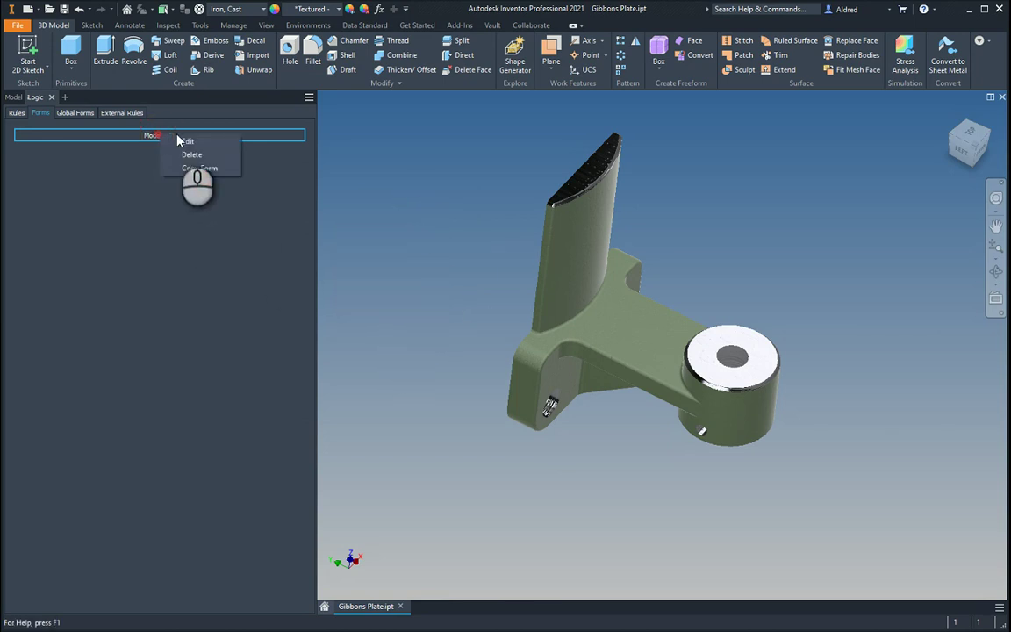
left_click(188, 141)
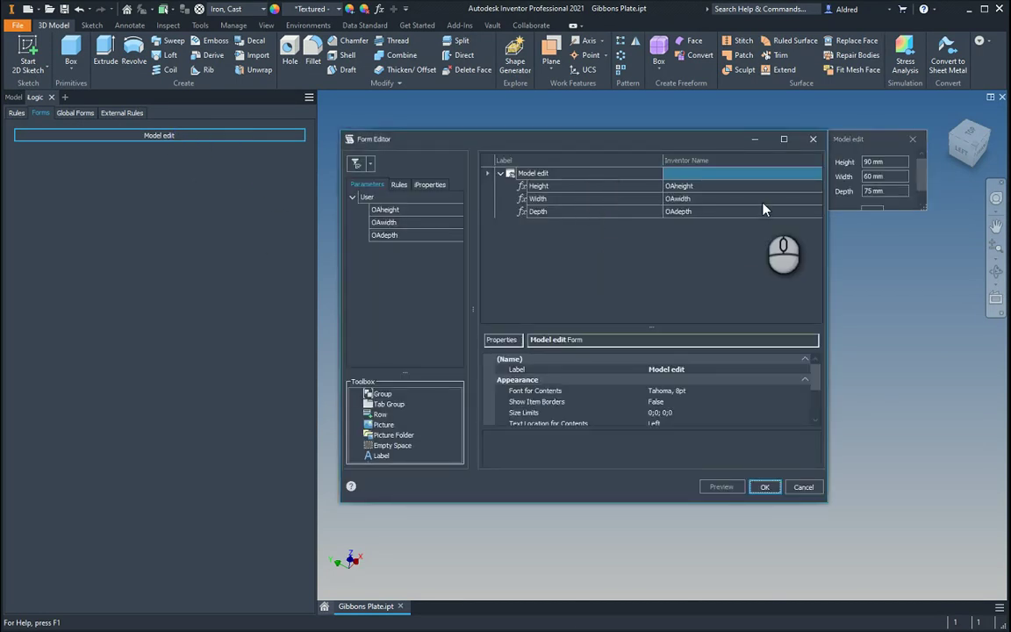
left_click(545, 190)
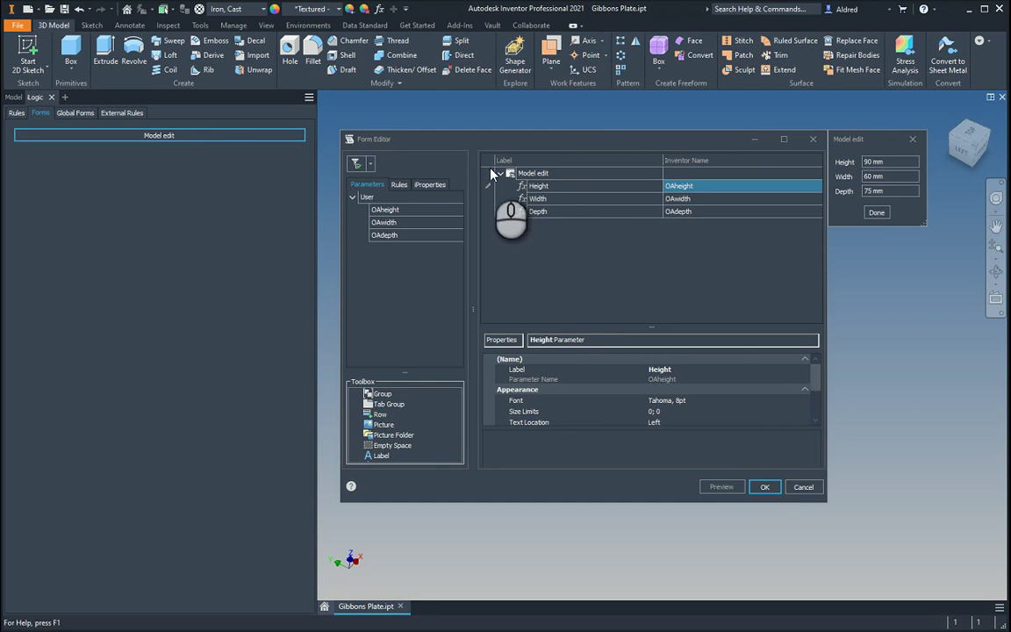
right_click(523, 189)
left_click(552, 194)
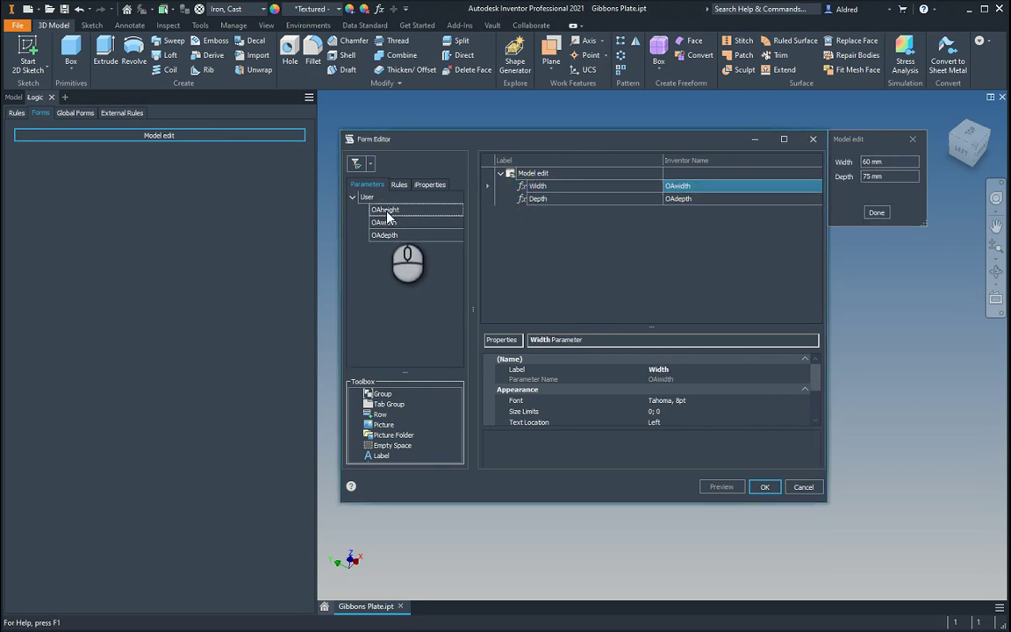
Add the OAheight parameter back to the form between Width and Depth, and relabel it Height
left_click_drag(387, 213, 537, 189)
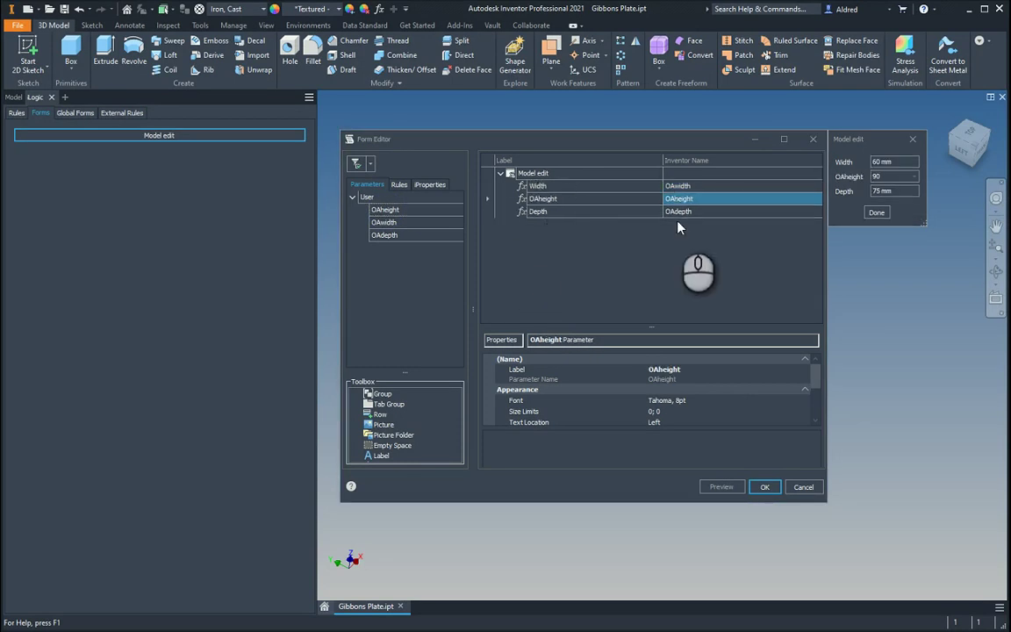
left_click(913, 178)
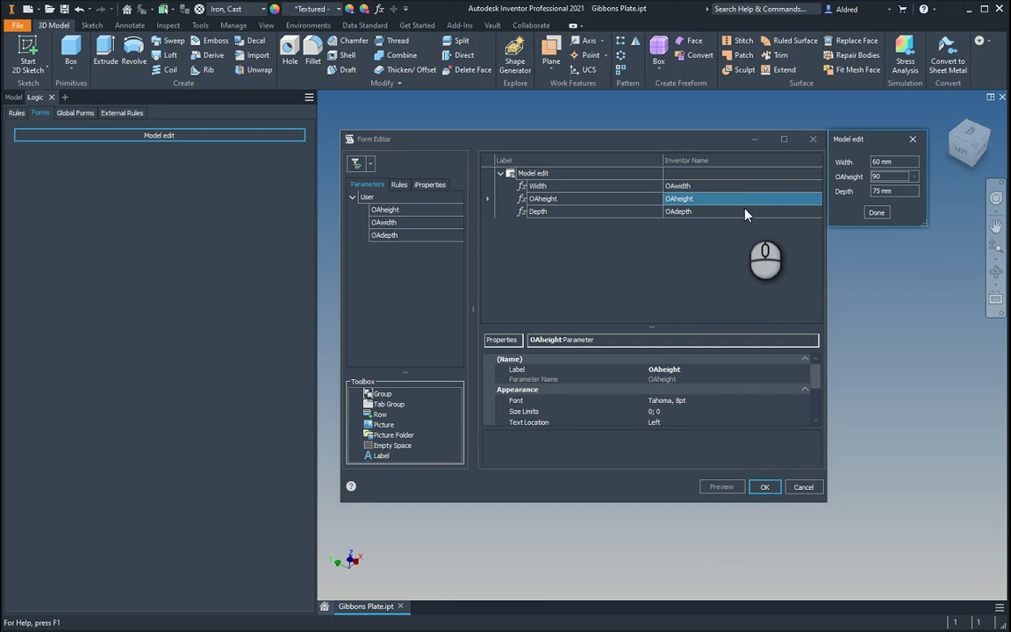
double_click(540, 198)
left_click(549, 198)
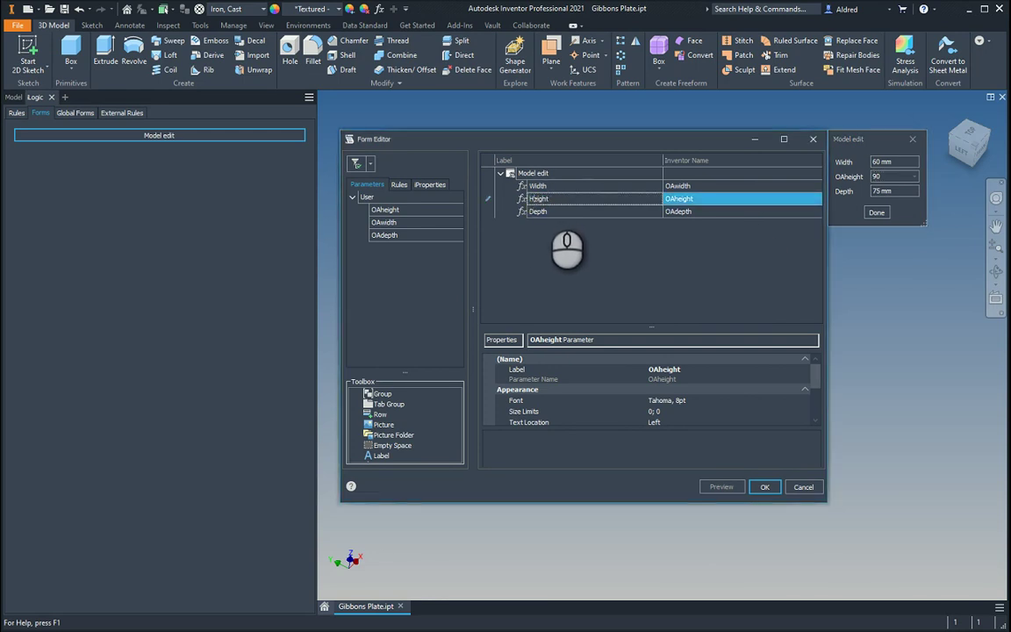
Move the Height entry above Width in the form layout and save the form
left_click(520, 198)
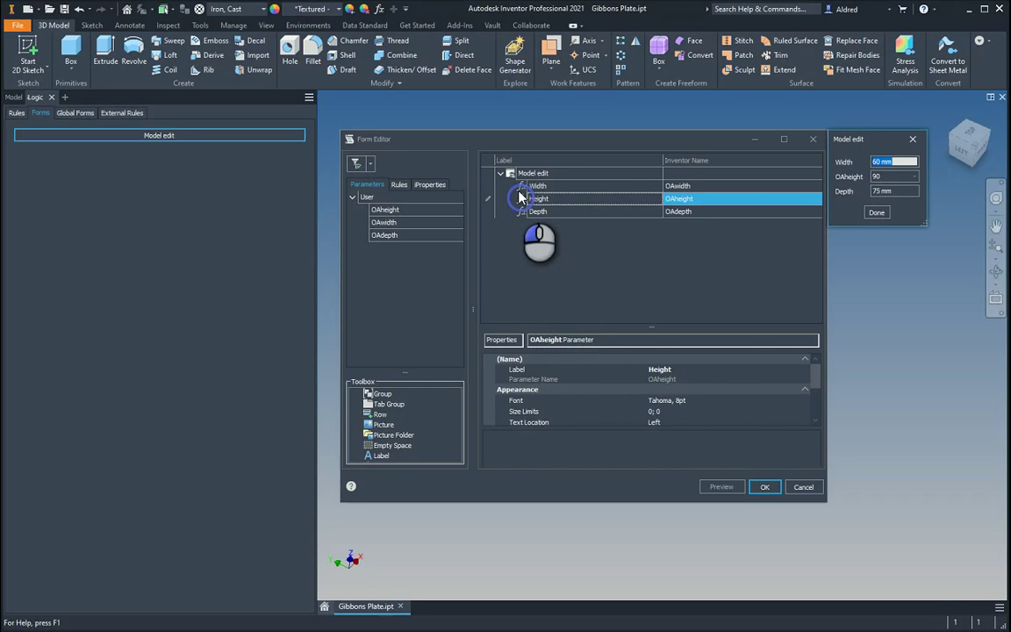
mouse_move(520, 197)
left_mouse_down()
mouse_move(516, 179)
mouse_move(527, 181)
left_mouse_up()
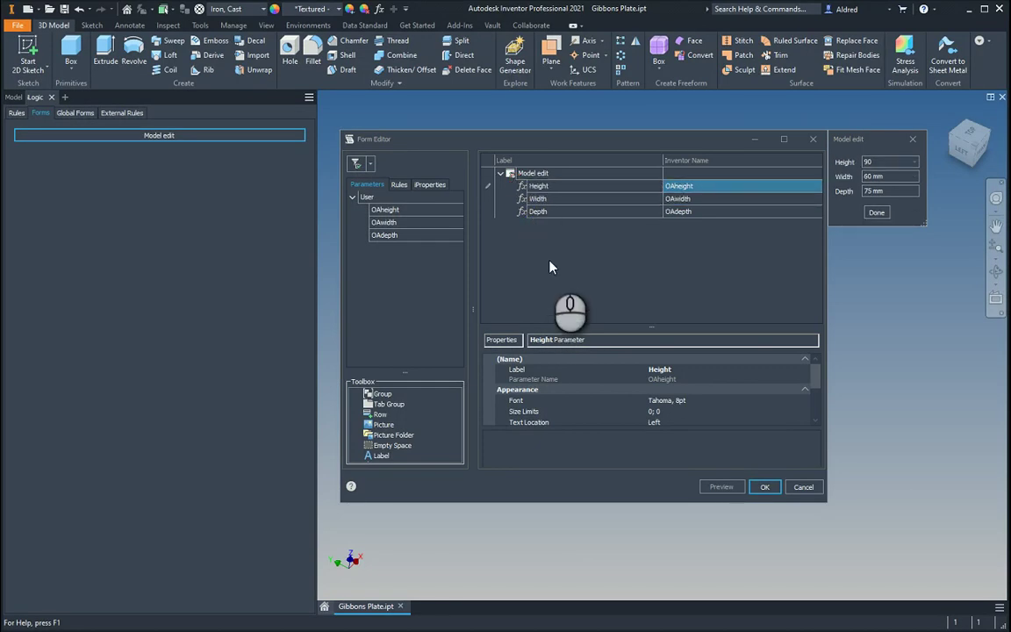
left_click(764, 486)
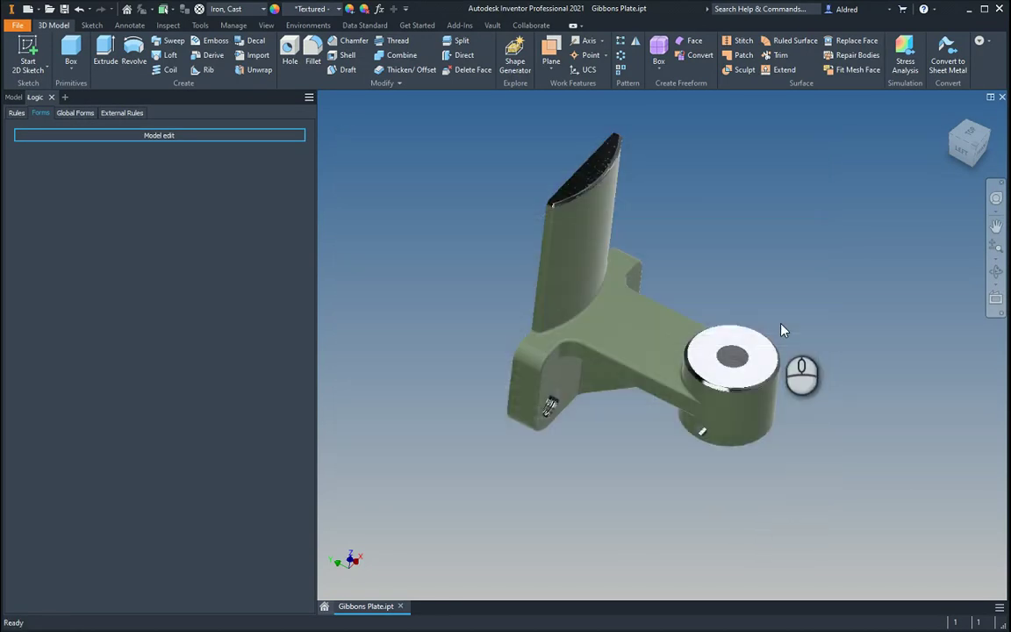
Open the Model edit form, place it clear of the part, and choose 75 mm for Height
left_click(141, 135)
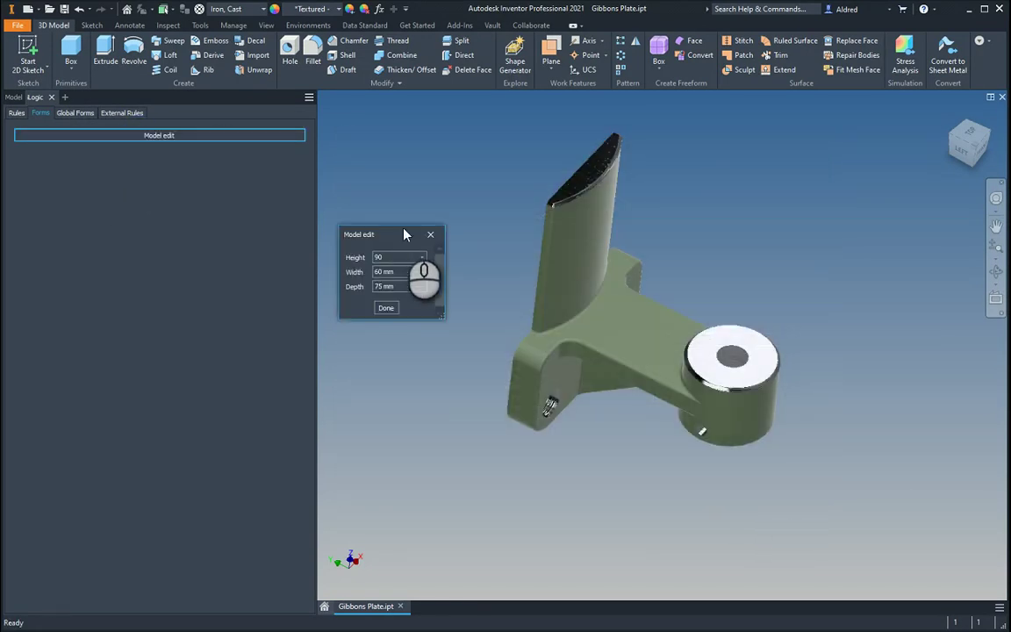
left_click_drag(405, 234, 439, 148)
left_click(445, 167)
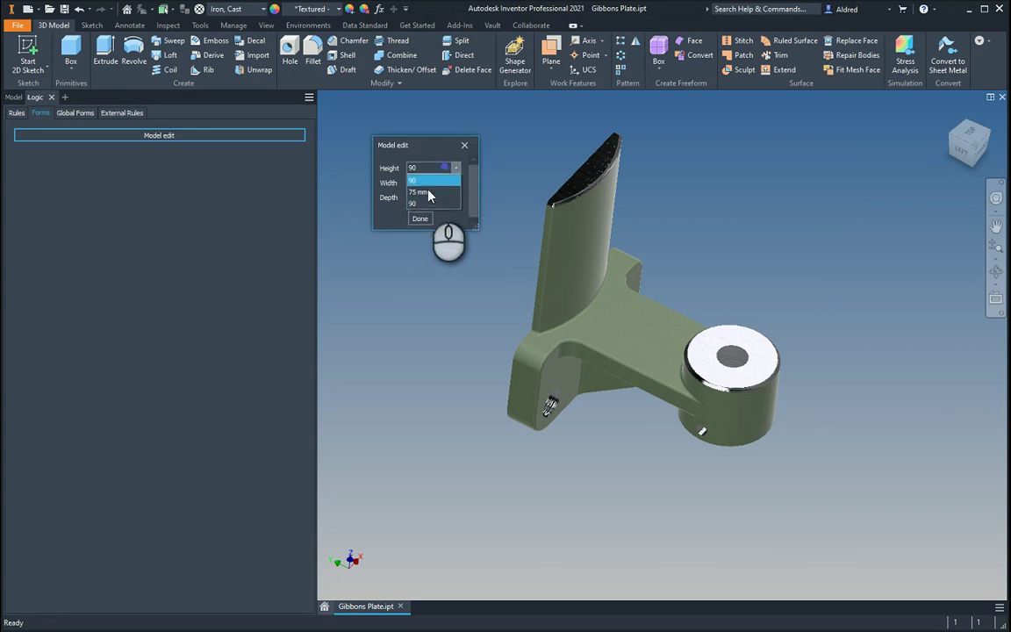
left_click(427, 192)
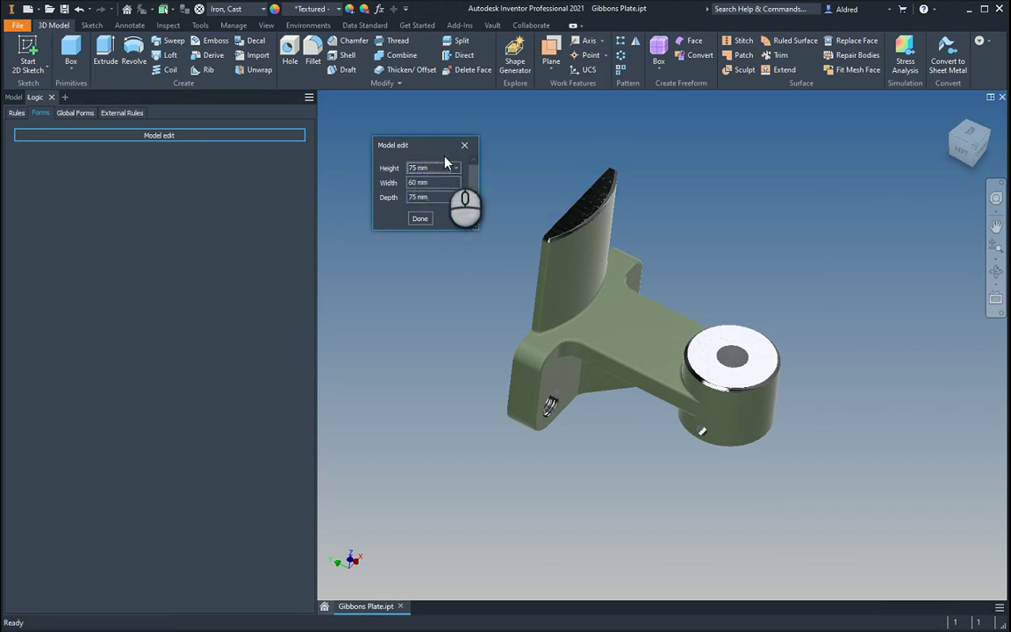
Test the form's Height list by choosing 60 and returning to 75 mm
left_click(456, 168)
left_click(434, 181)
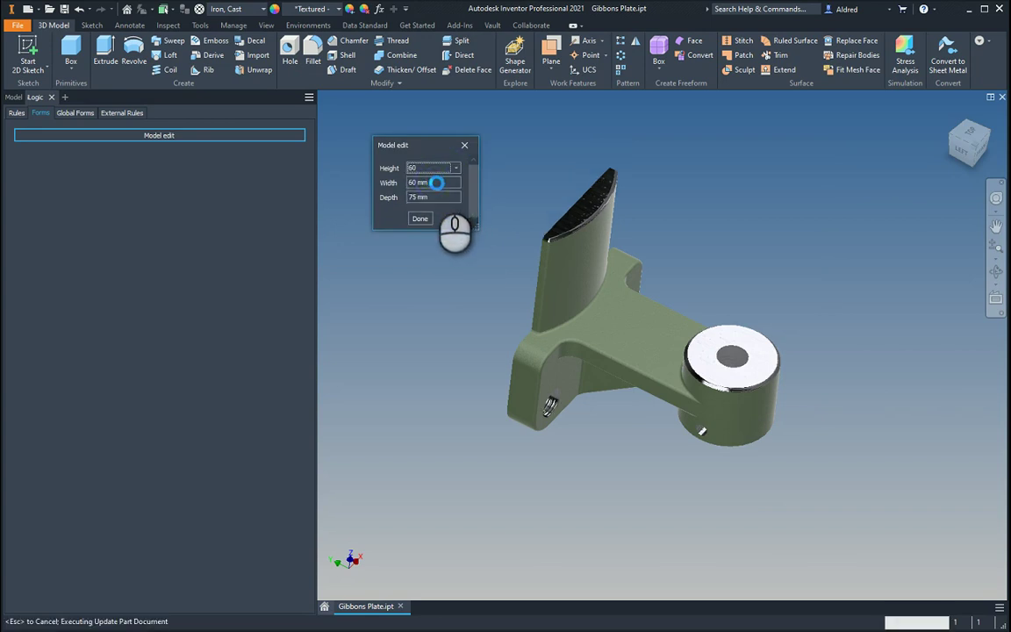
left_click(455, 167)
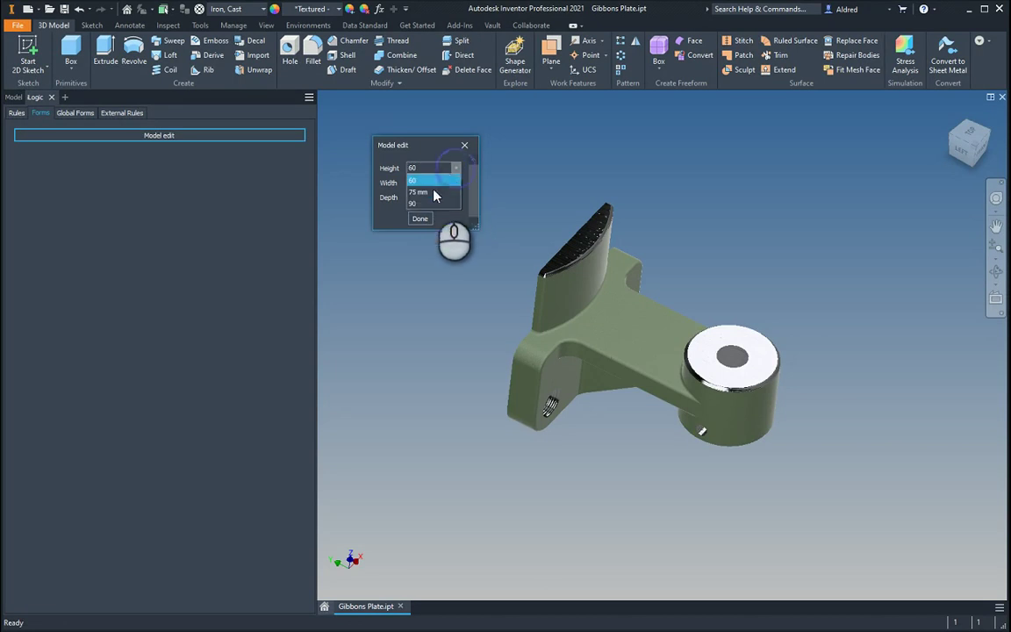
left_click(434, 194)
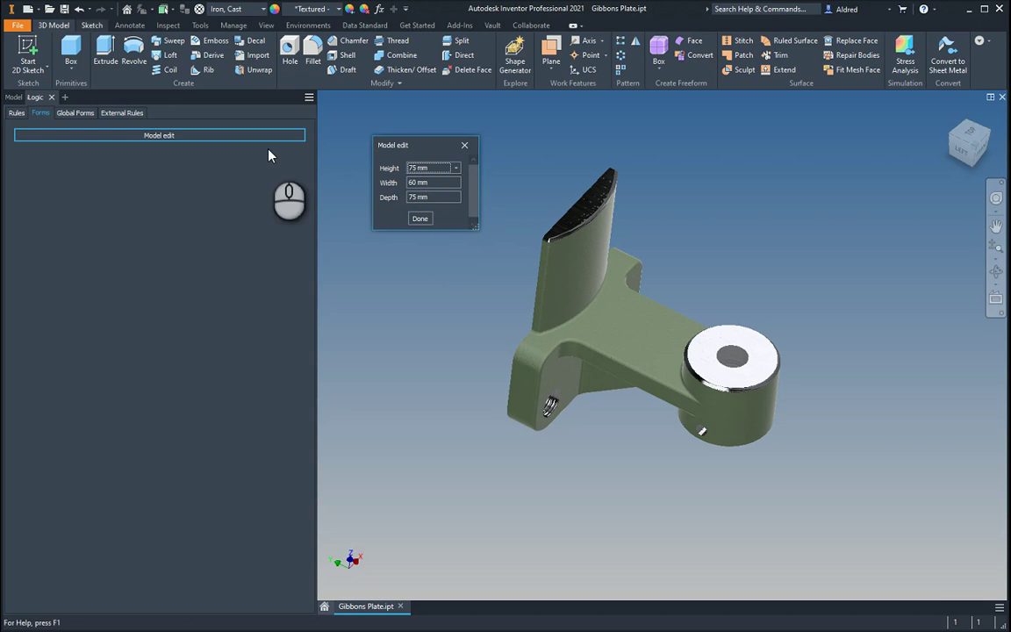
Open the Model edit form for editing, examine the iProperties that can be added, and close the editor
right_click(155, 137)
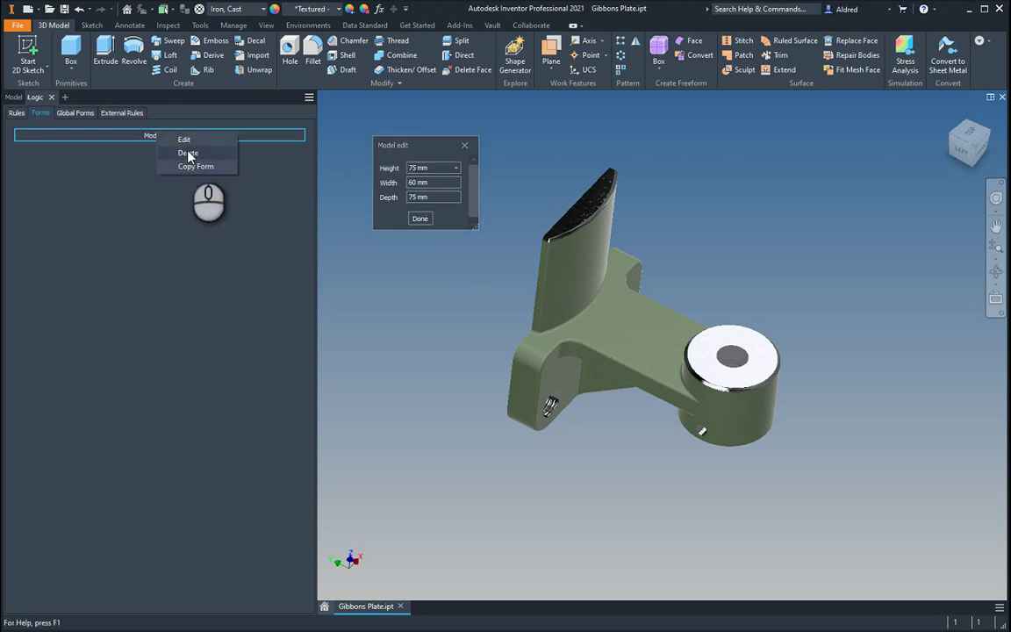
left_click(185, 140)
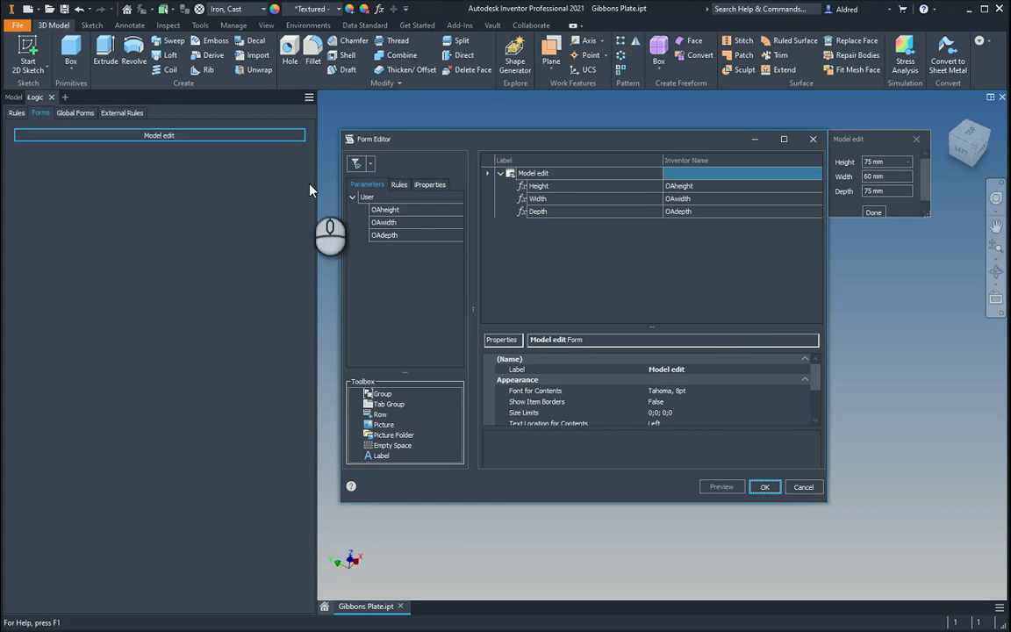
left_click(430, 184)
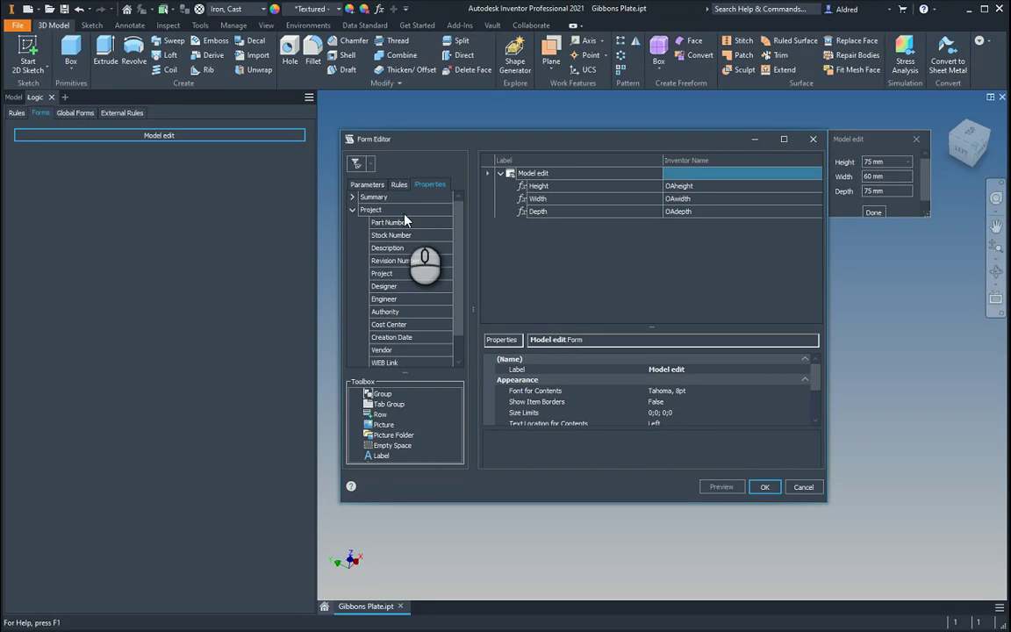
left_click(813, 138)
Examine the Gibbons Plate part's iProperties across the Summary, Project, Status, Custom, Save and Physical categories, and close them
left_click(16, 98)
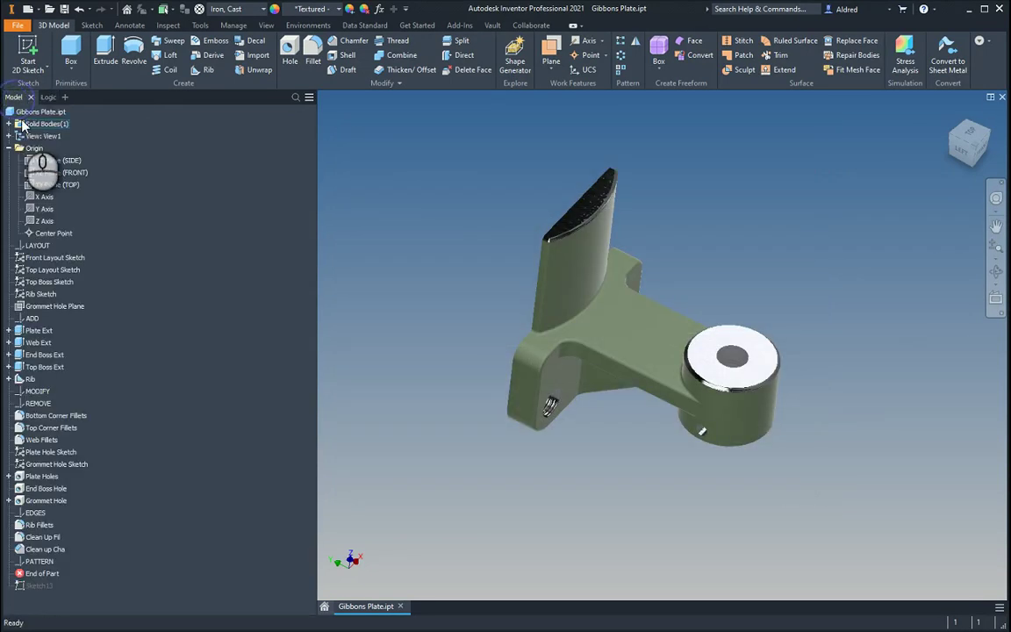
right_click(21, 113)
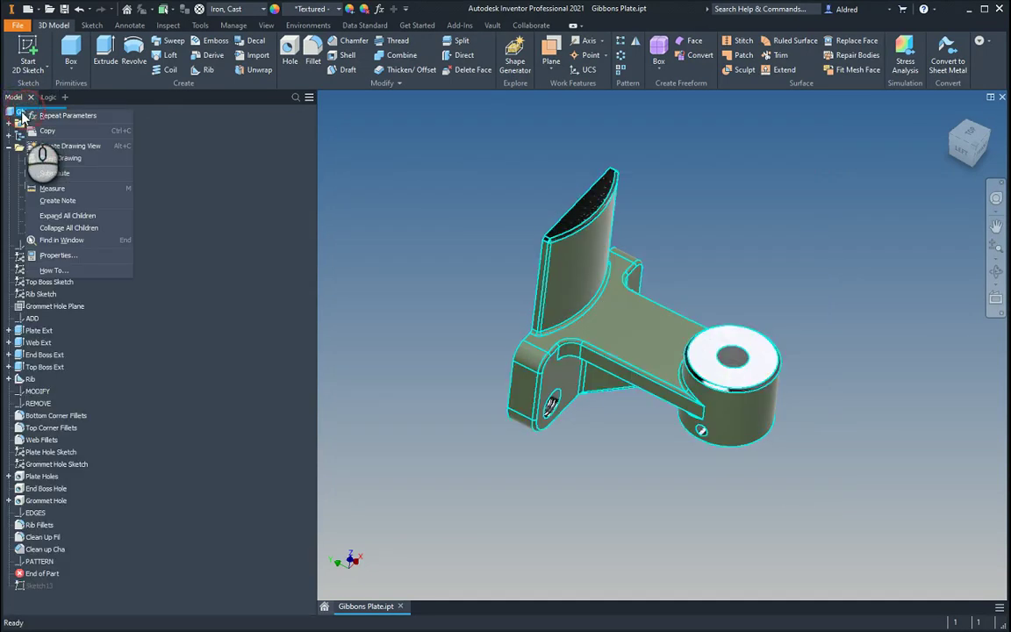
left_click(58, 254)
left_click(422, 180)
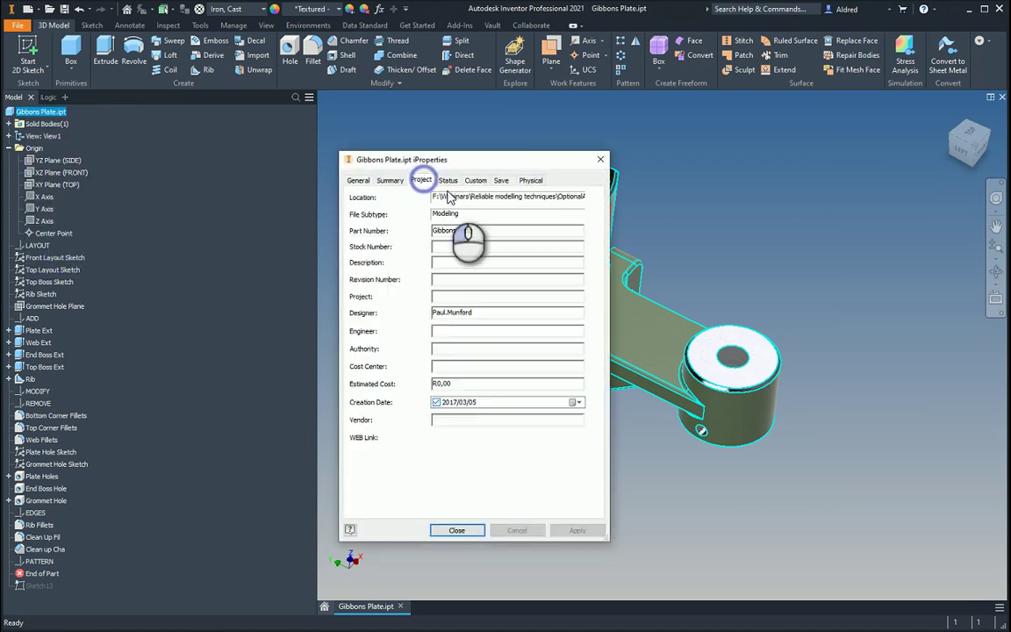
left_click(449, 180)
left_click(474, 180)
left_click(502, 180)
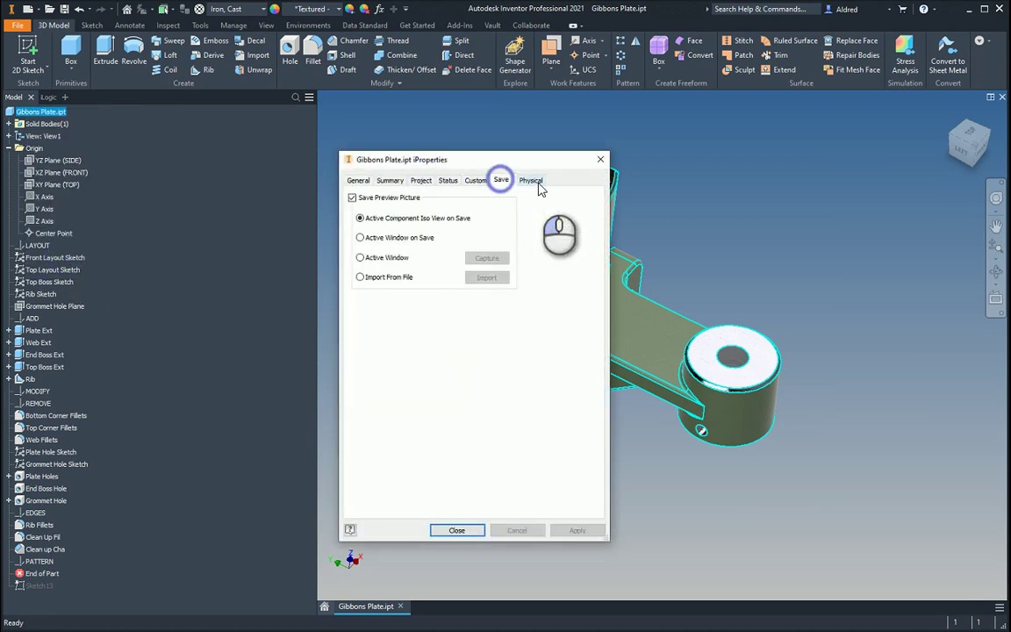
left_click(530, 180)
left_click(448, 180)
left_click(421, 180)
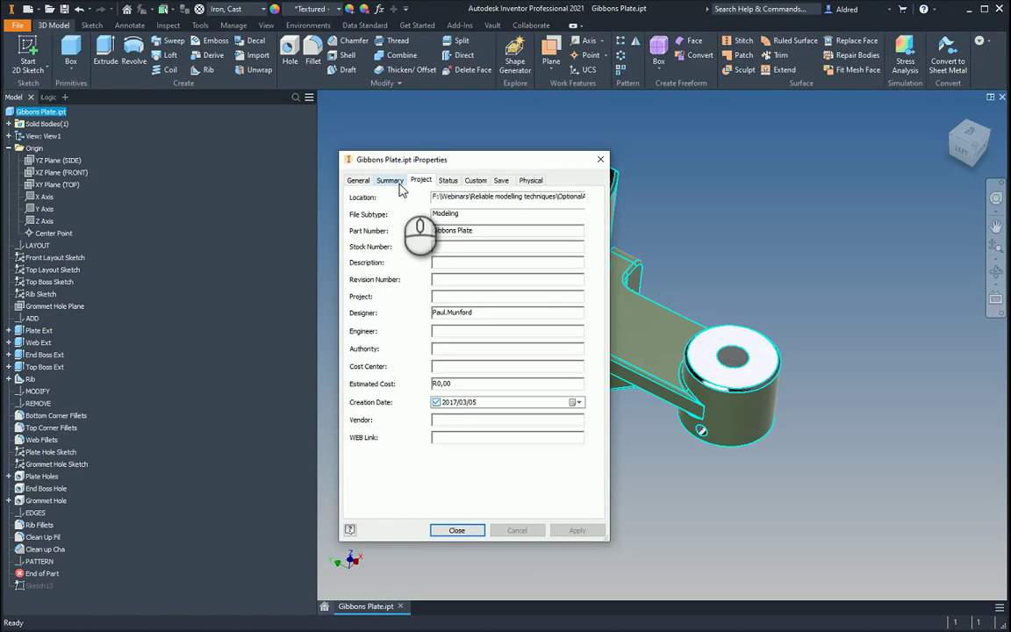
left_click(390, 180)
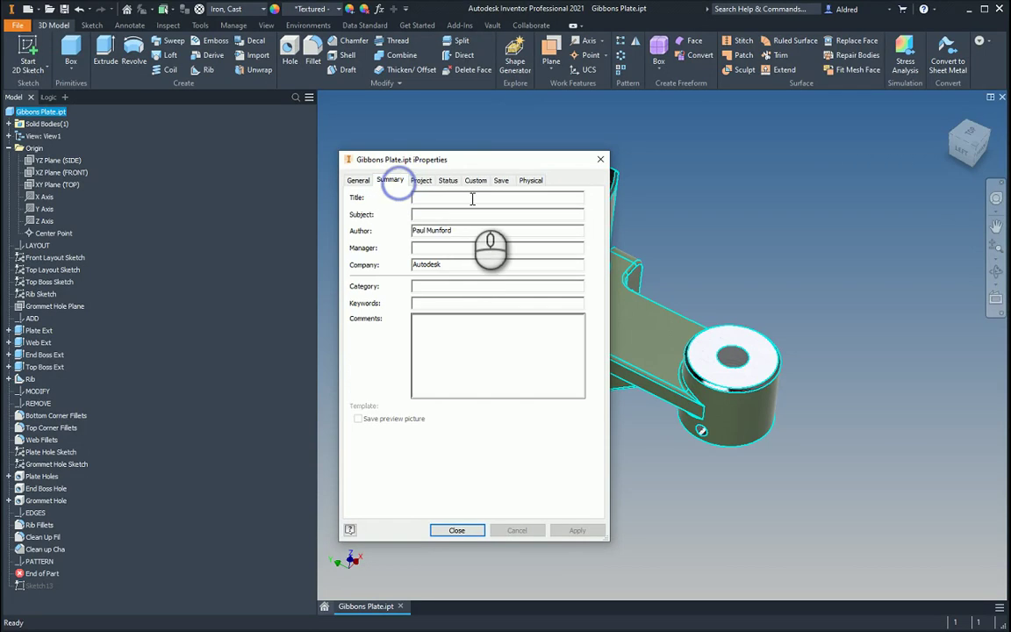
left_click(422, 181)
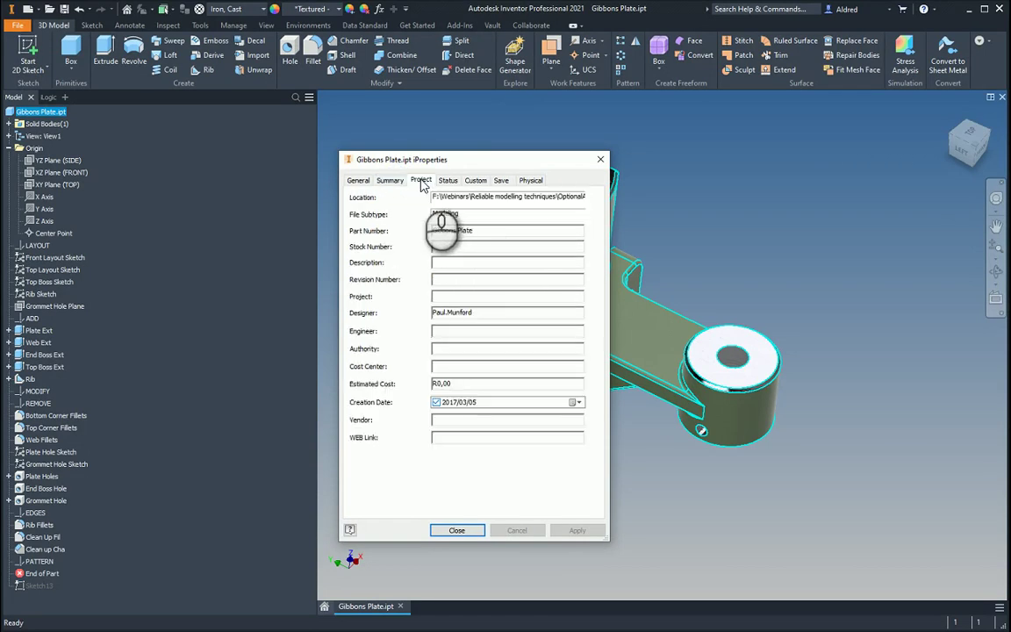
left_click(358, 180)
left_click(600, 159)
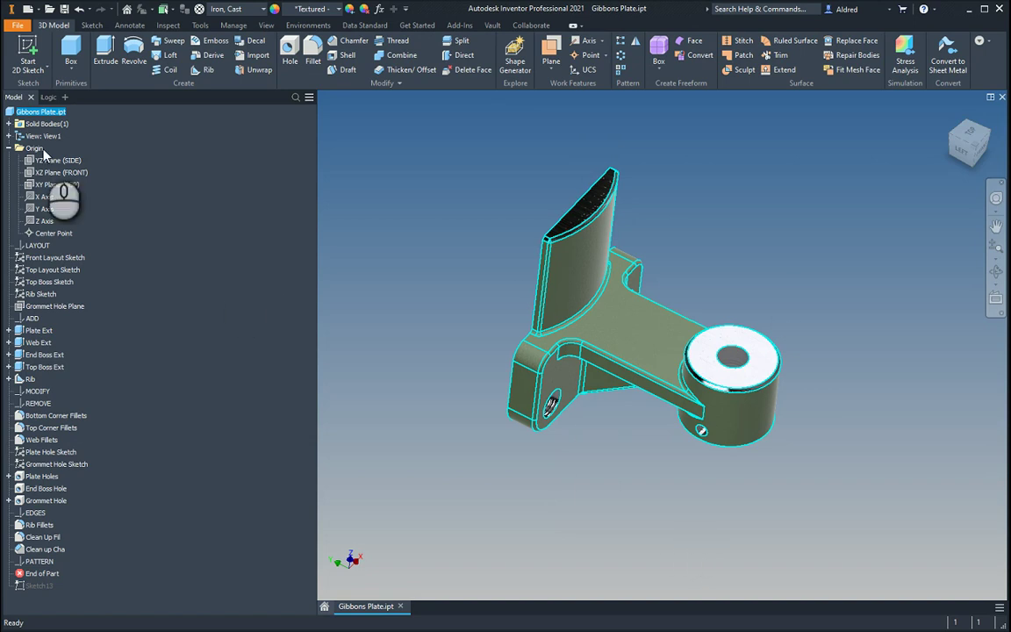
Edit the Model edit form to add the Project iProperty Description below Depth, and save the form
left_click(48, 97)
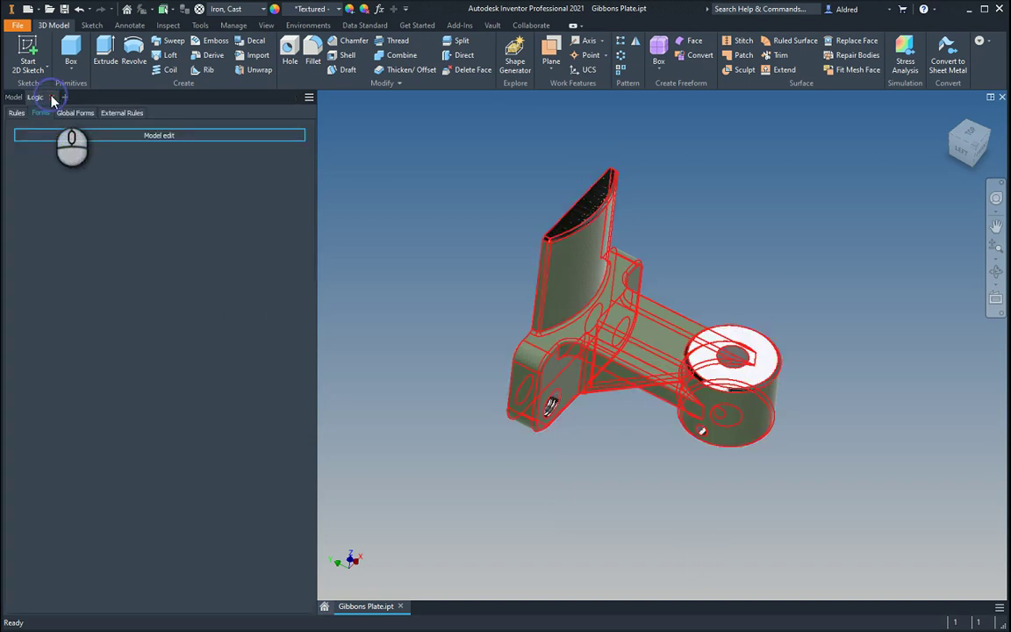
left_click(184, 135)
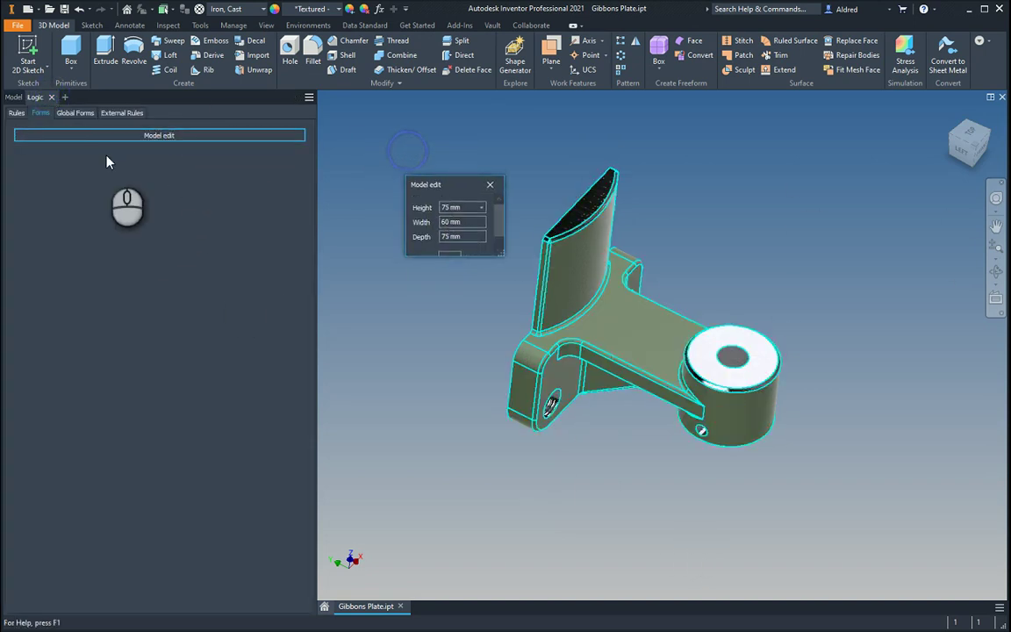
right_click(181, 136)
left_click(205, 143)
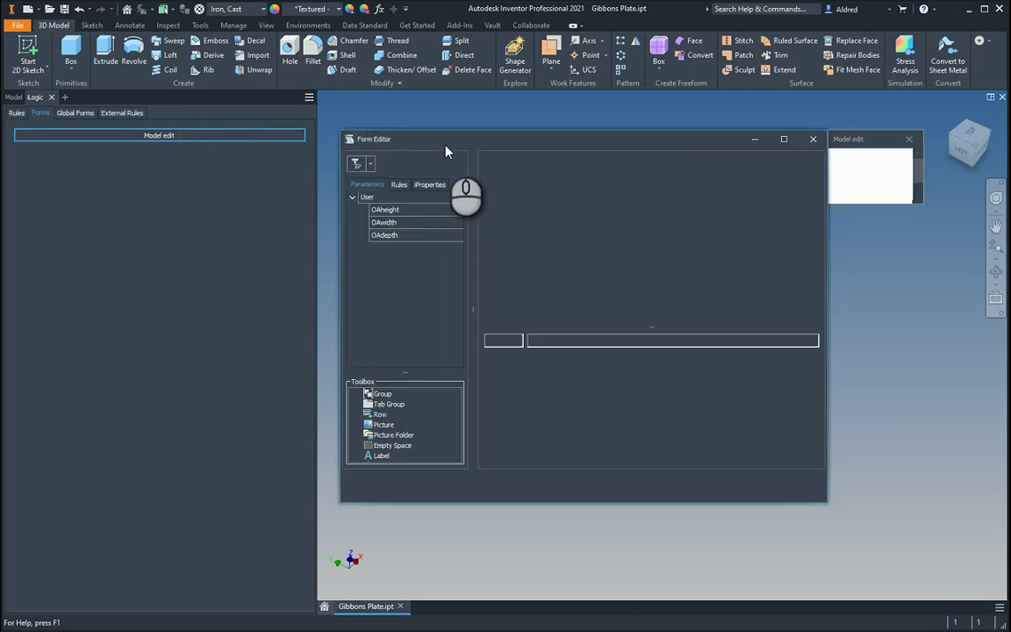
left_click(429, 184)
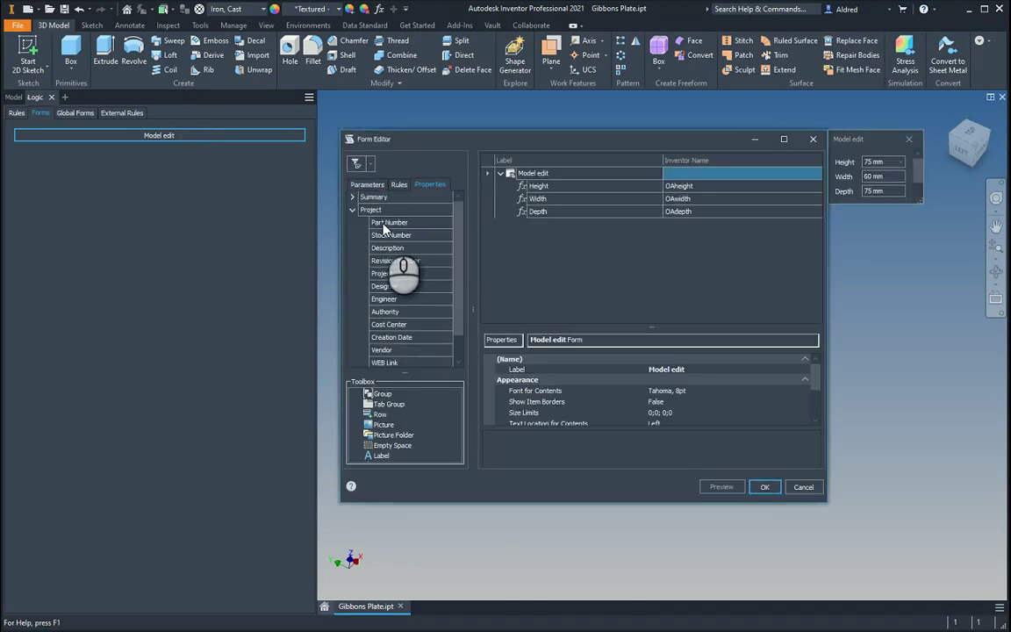
mouse_move(389, 248)
left_mouse_down()
mouse_move(605, 222)
mouse_move(571, 217)
left_mouse_up()
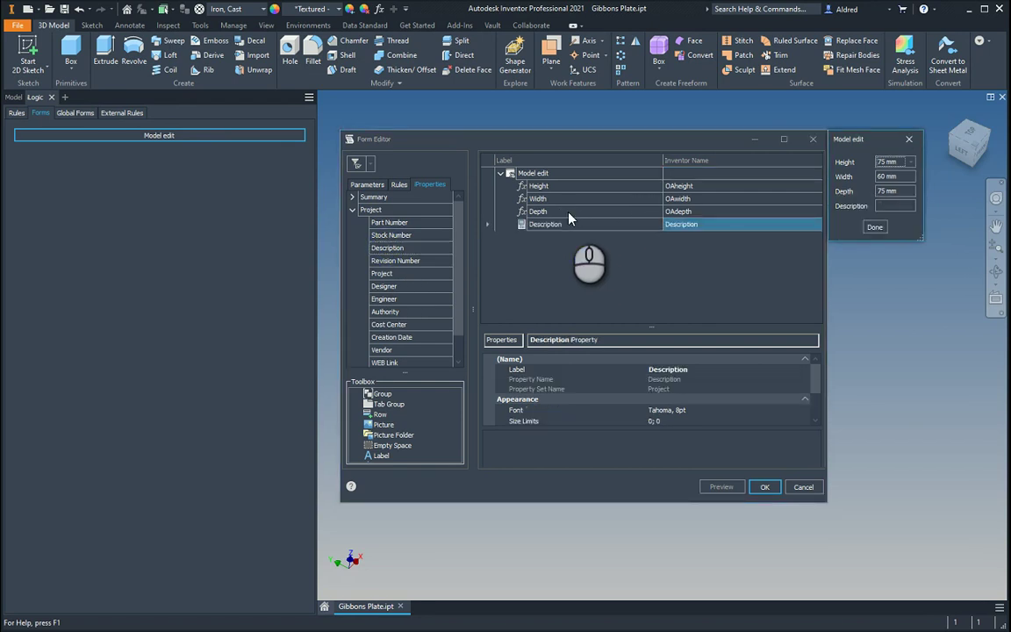
left_click(760, 487)
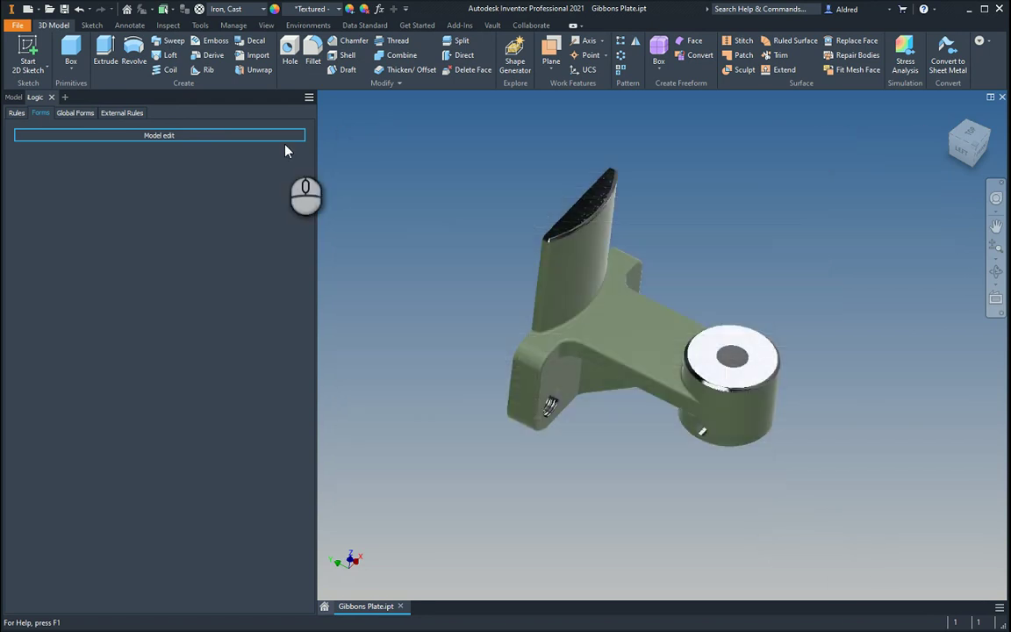
Open the Model edit form, enter "this is my description" as the Description, and finish the form
left_click(193, 135)
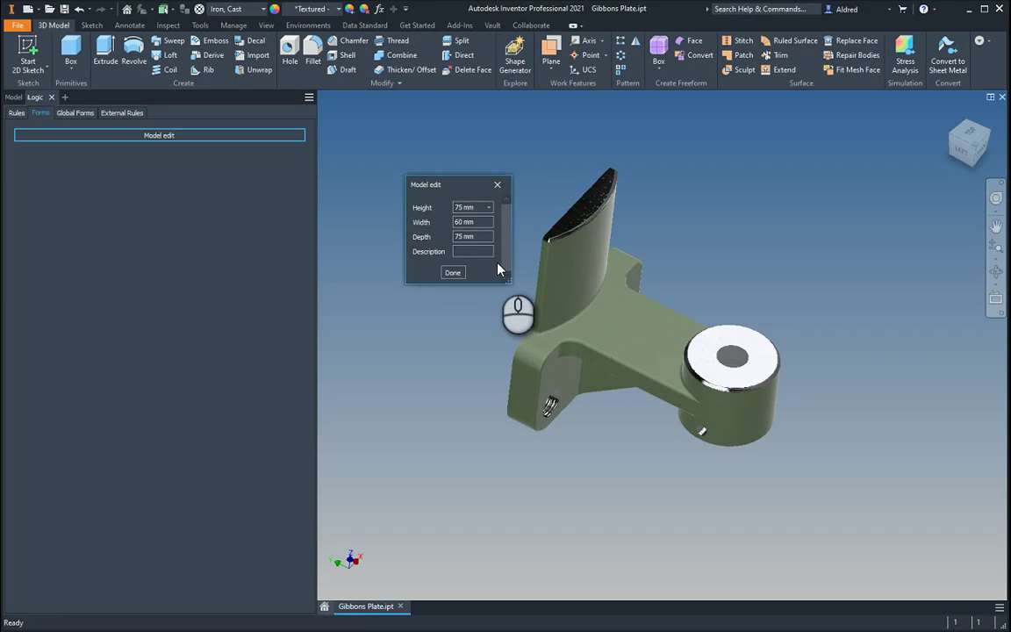
left_click(482, 253)
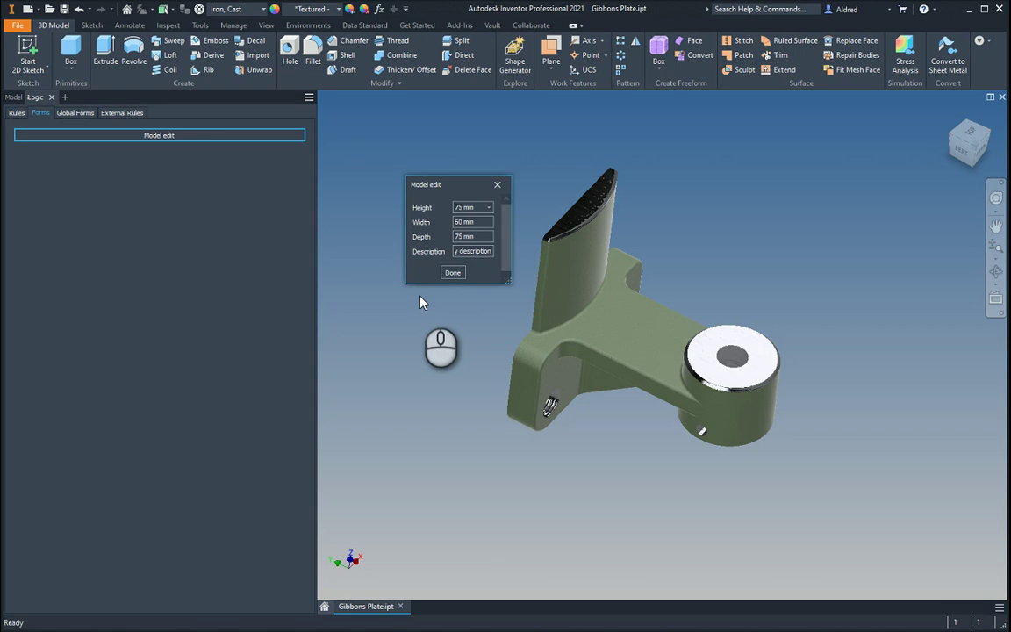
left_click(453, 272)
Check the Description field in the part's Project iProperties and close the dialog
left_click(14, 97)
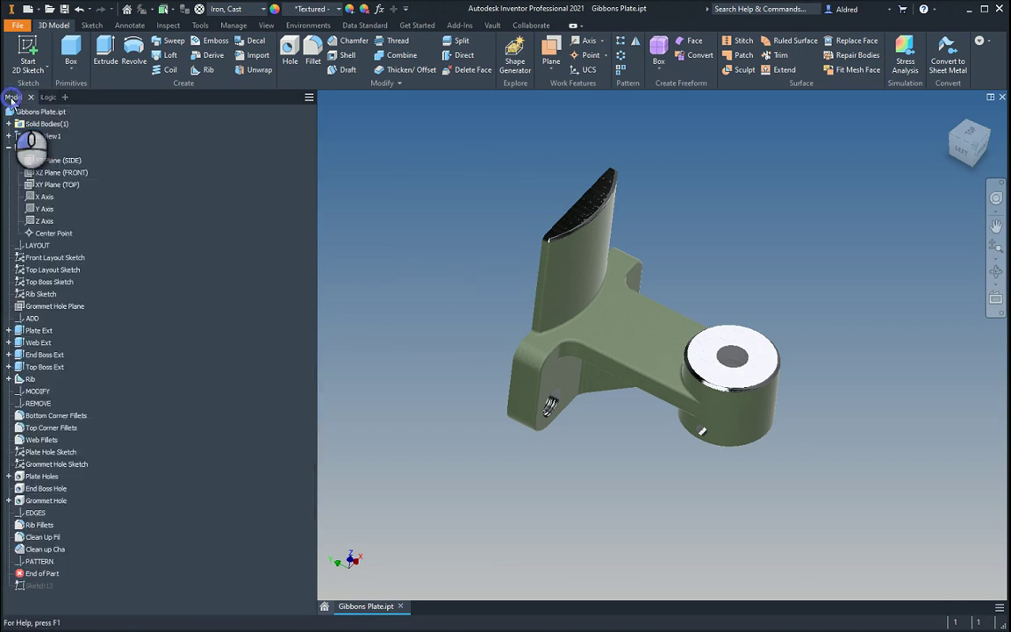
right_click(34, 112)
left_click(97, 257)
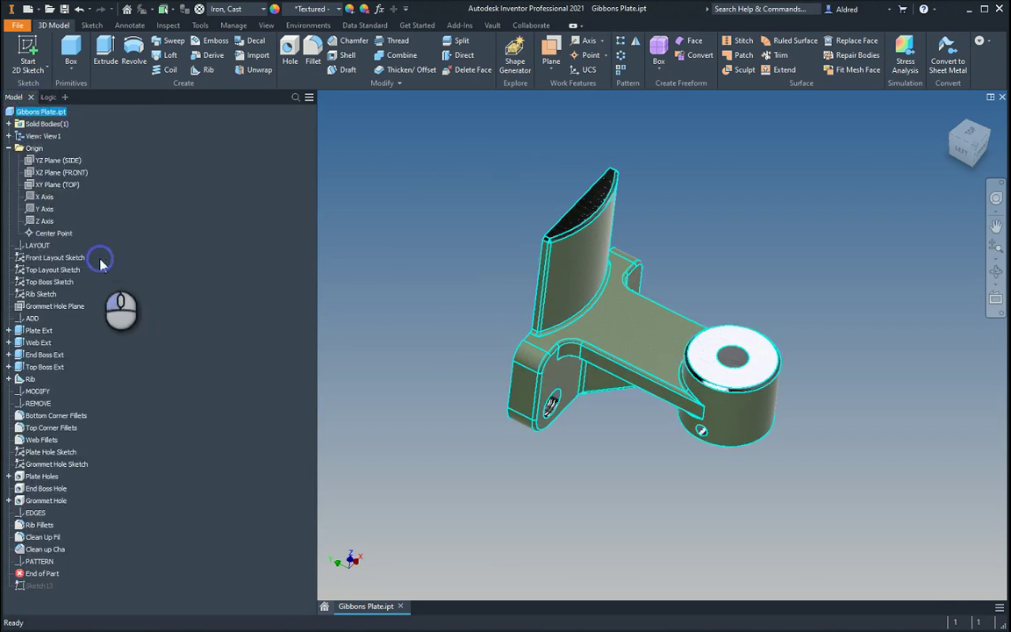
left_click(422, 180)
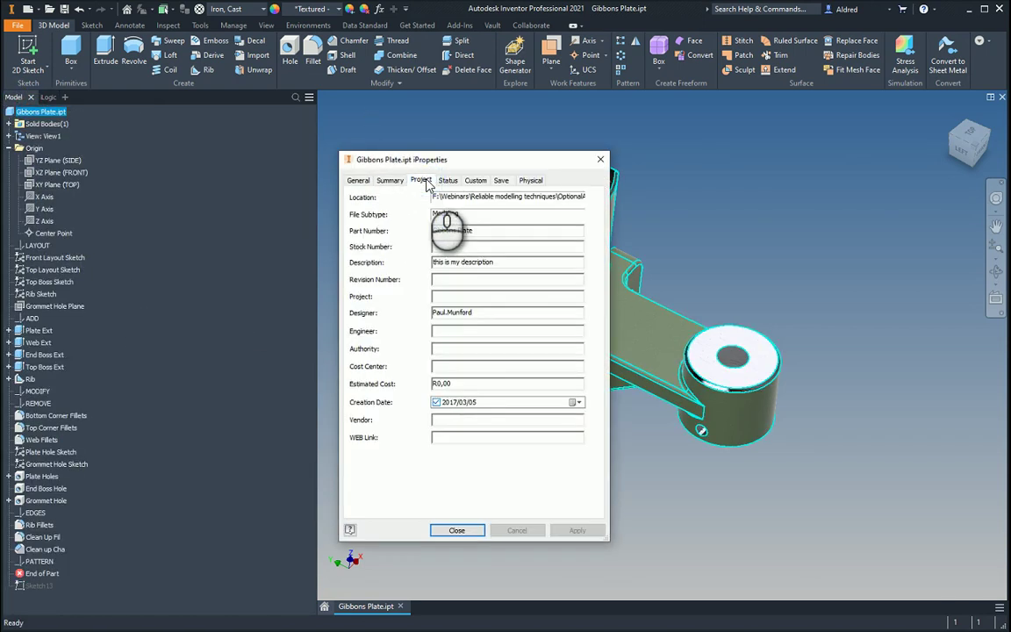
left_click_drag(529, 263, 434, 265)
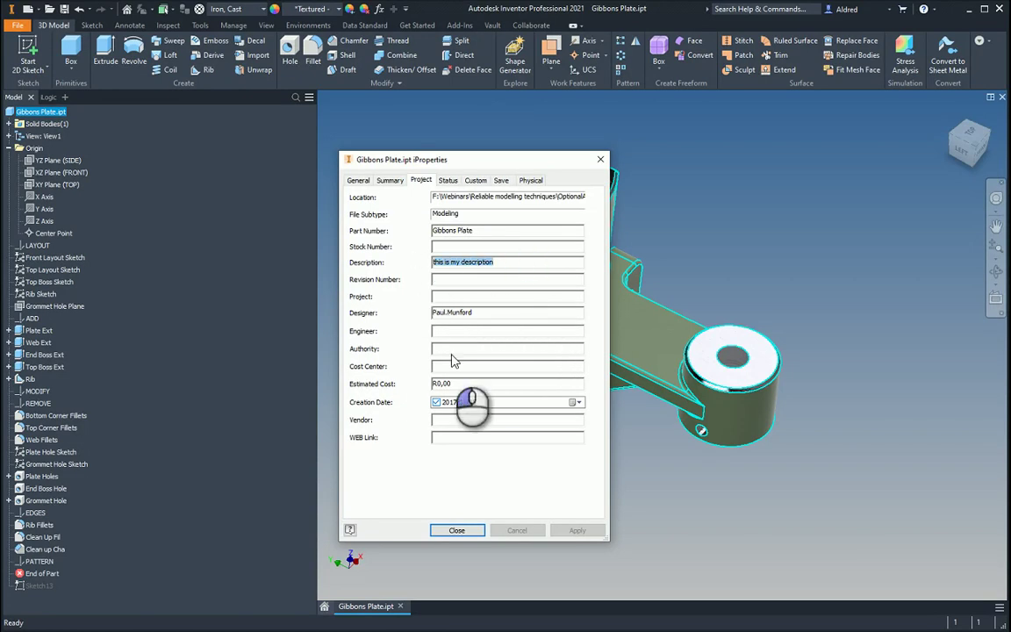
left_click(457, 530)
middle_click_drag(639, 299, 591, 386, "shift")
scroll(590, 376, "up", 3)
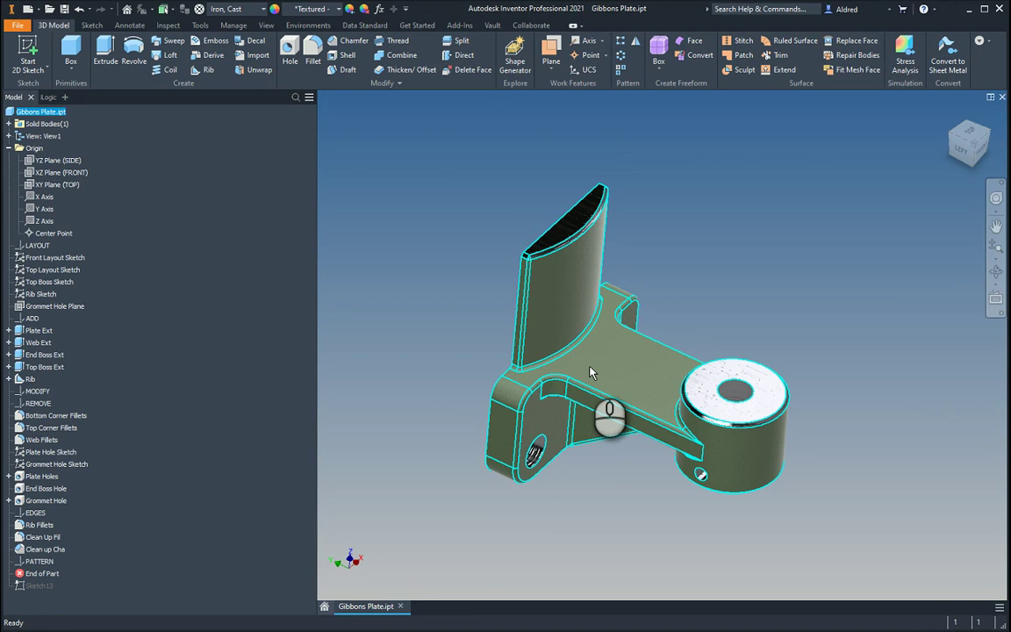
mouse_move(612, 392)
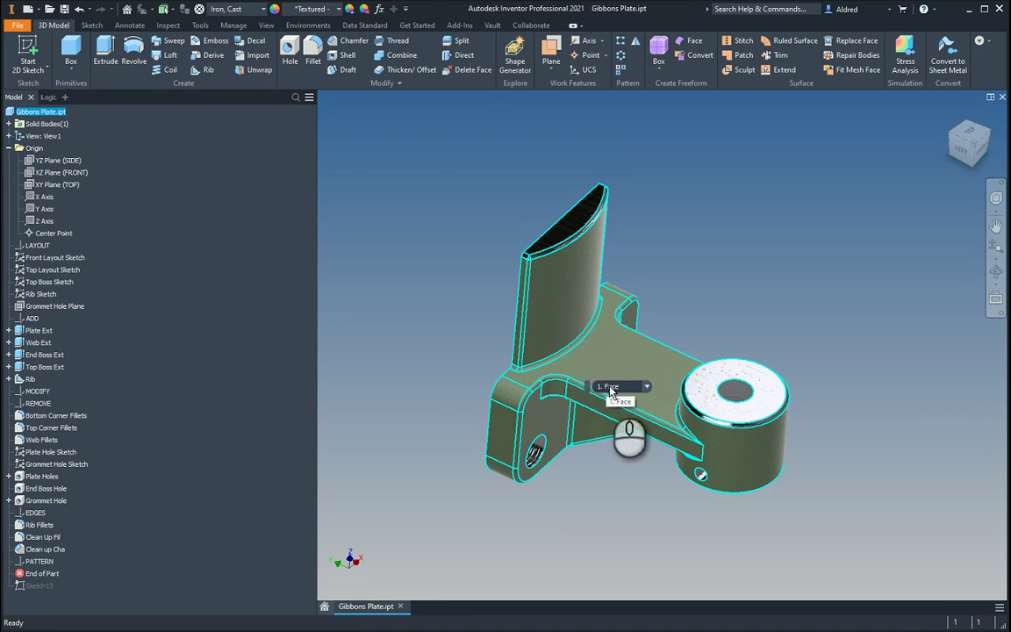